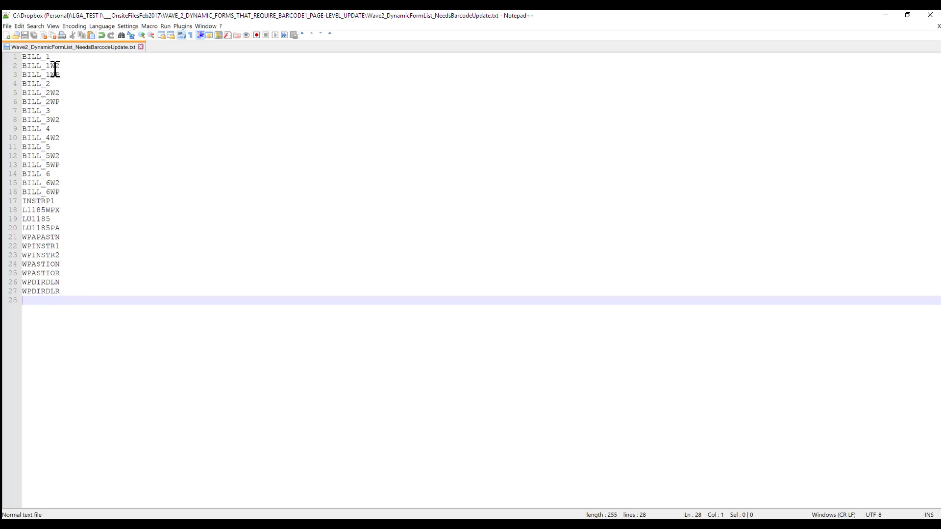
- Pick out the INSTRP1 form name in Notepad++ and switch to DocOrigin Design
double_click(36, 201)
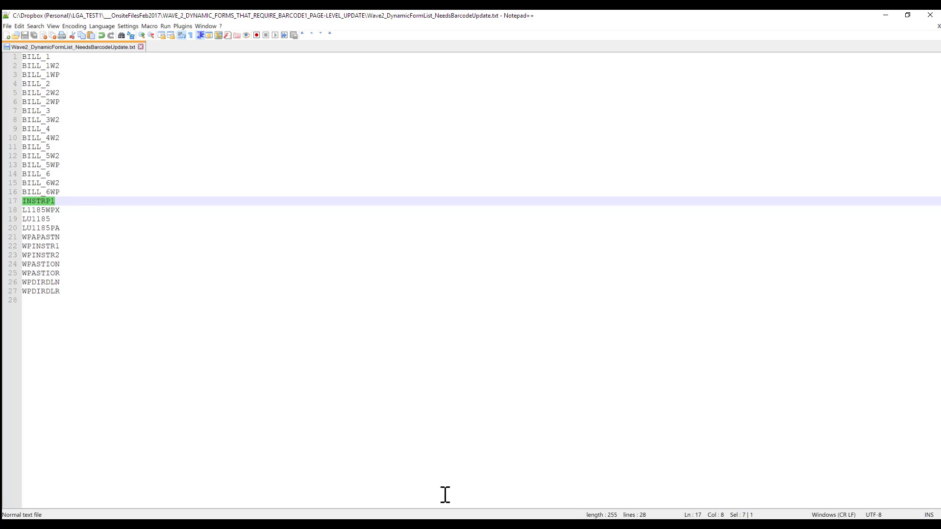
click(421, 489)
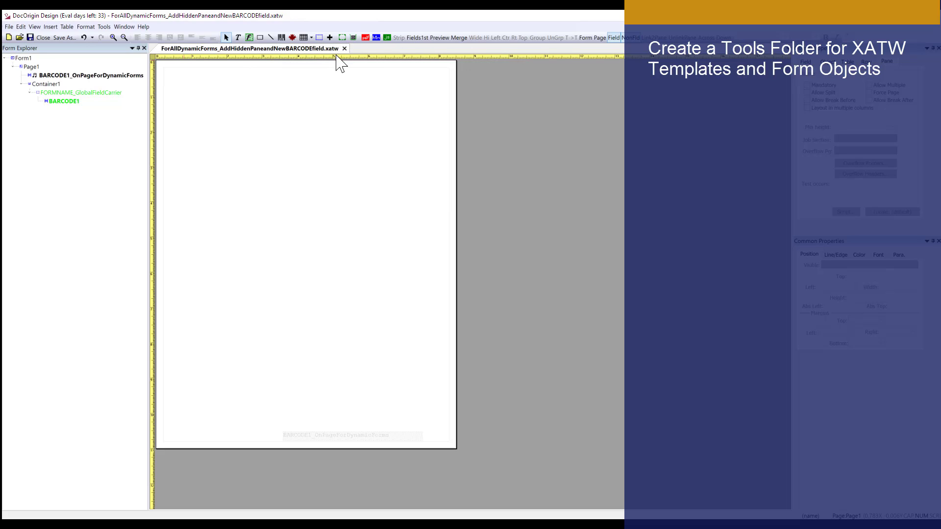
- Open the INSTRP1.XATW form file in DocOrigin Design
click(19, 37)
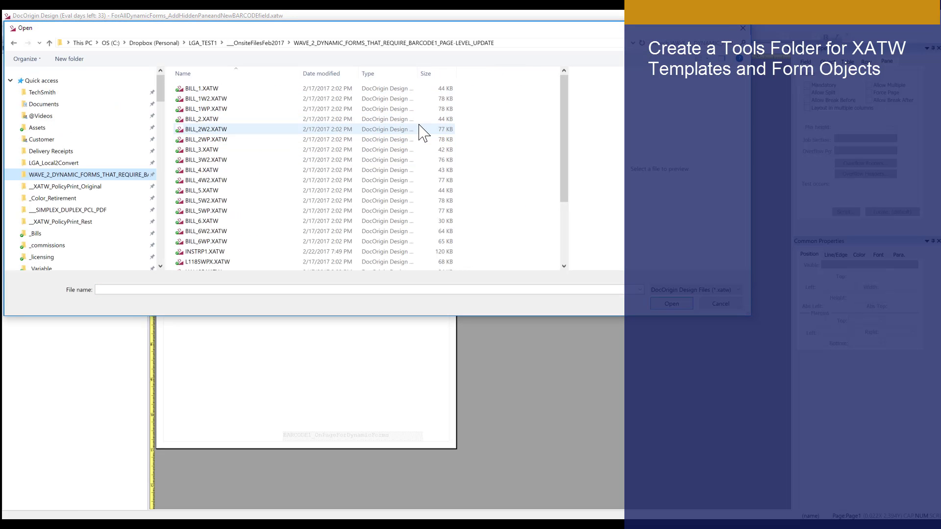
click(204, 252)
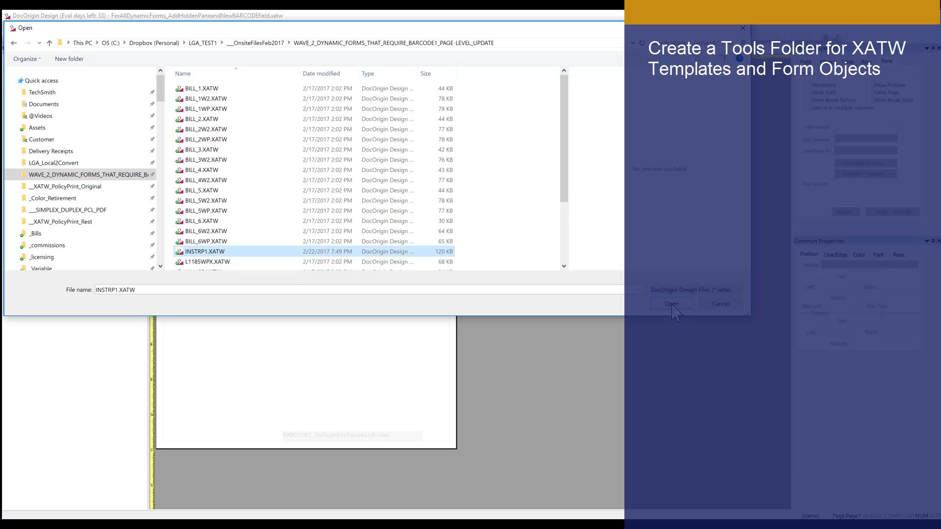
click(672, 307)
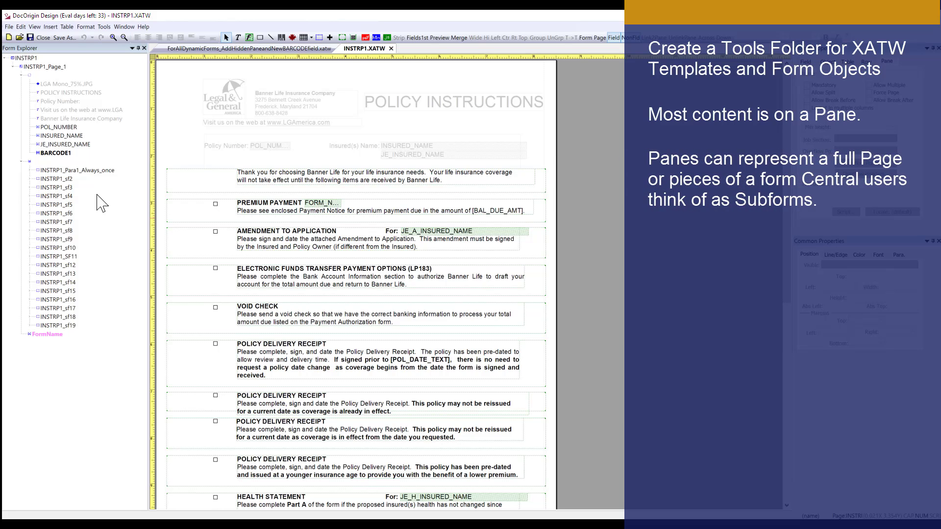
click(58, 179)
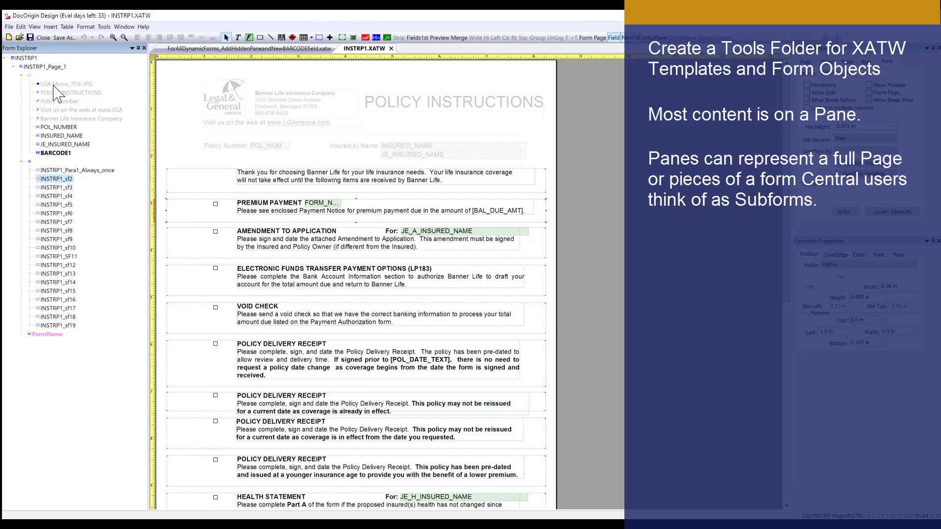
click(54, 85)
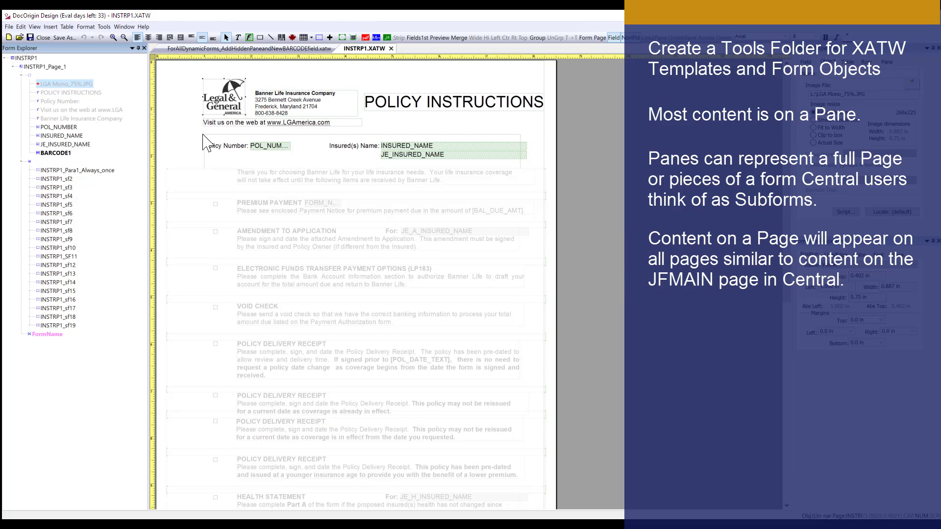
click(29, 75)
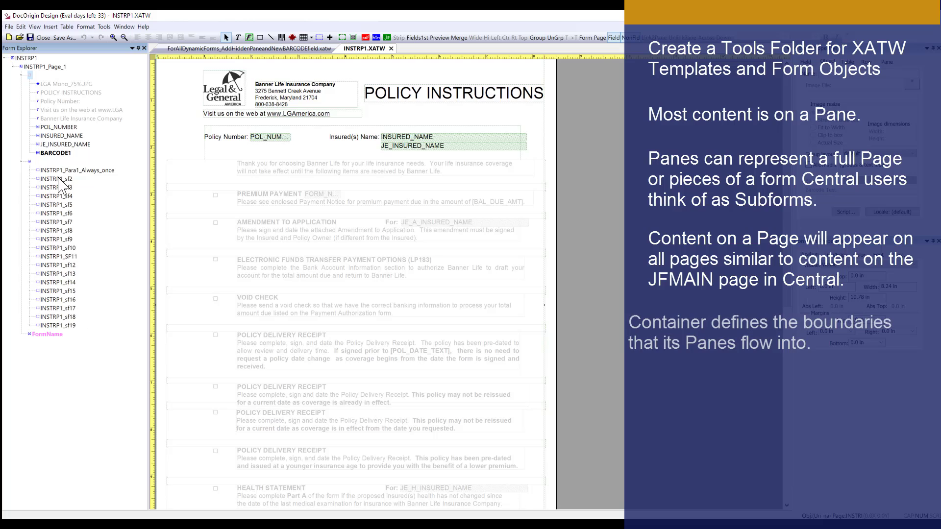
key(Down)
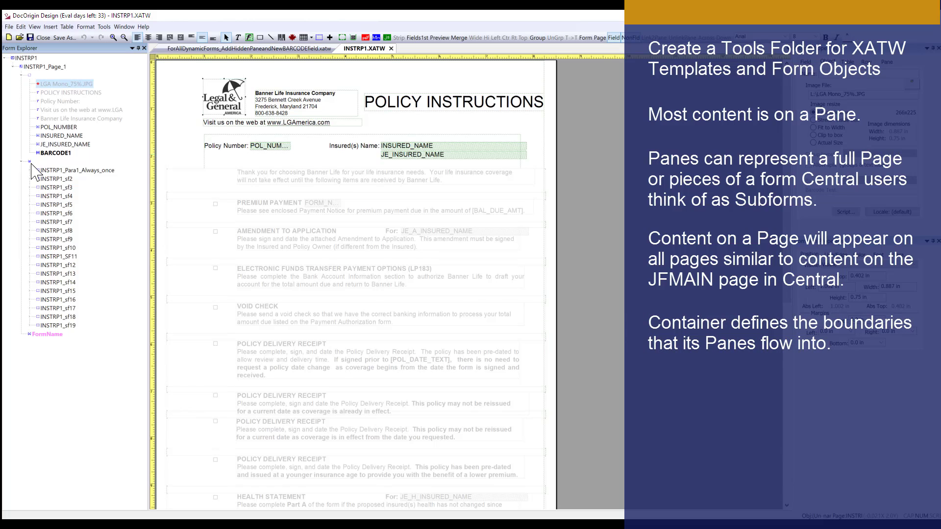
click(29, 162)
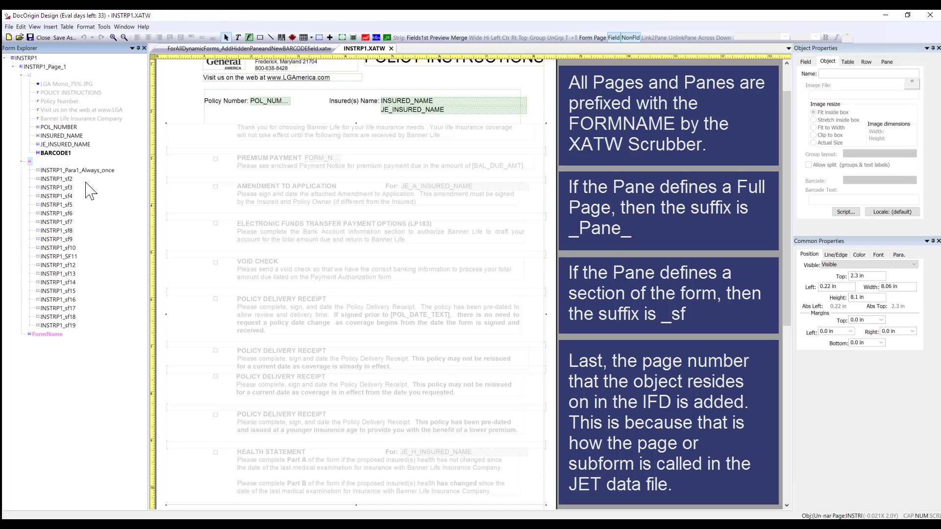
- Select the INSTRP1_sf2 subform pane in Form Explorer
click(53, 179)
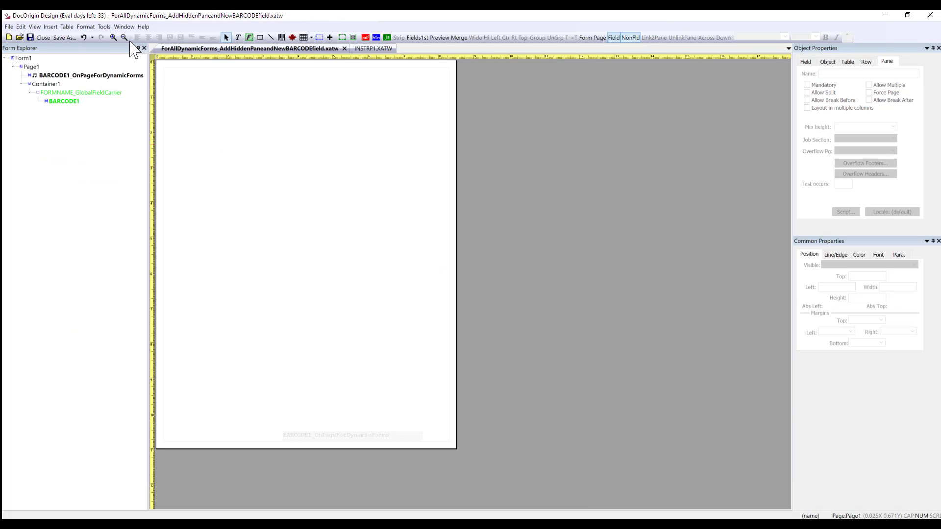
- Select the template's FORMNAME_GlobalFieldCarrier pane, then return to the INSTRP1.XATW form
click(127, 27)
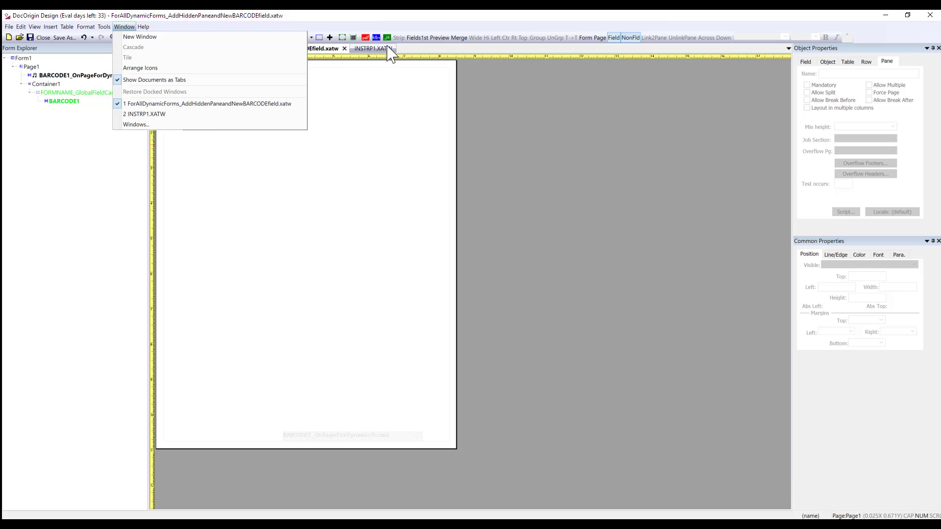
click(225, 17)
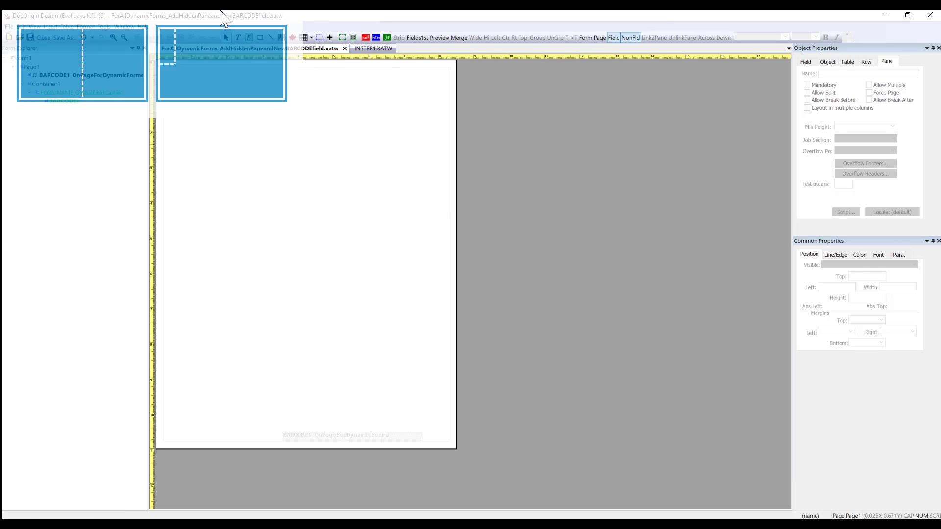
click(54, 93)
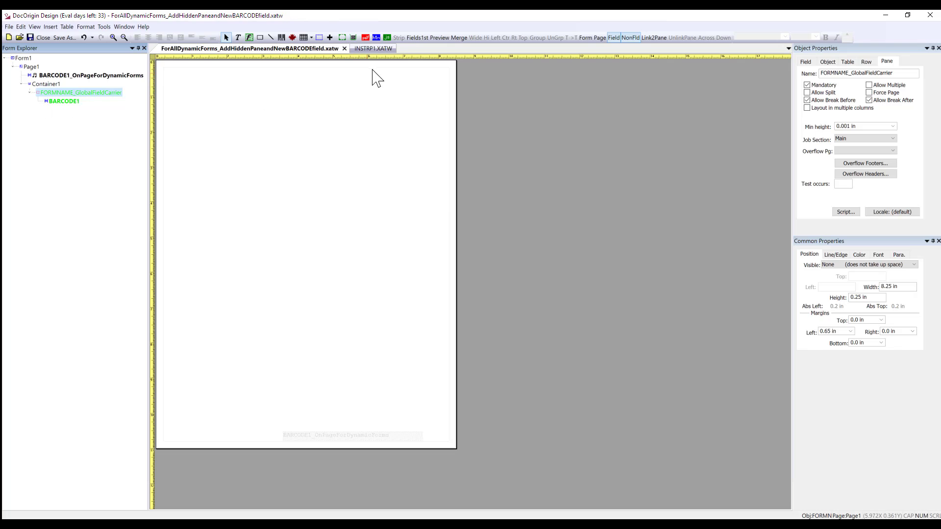
click(374, 49)
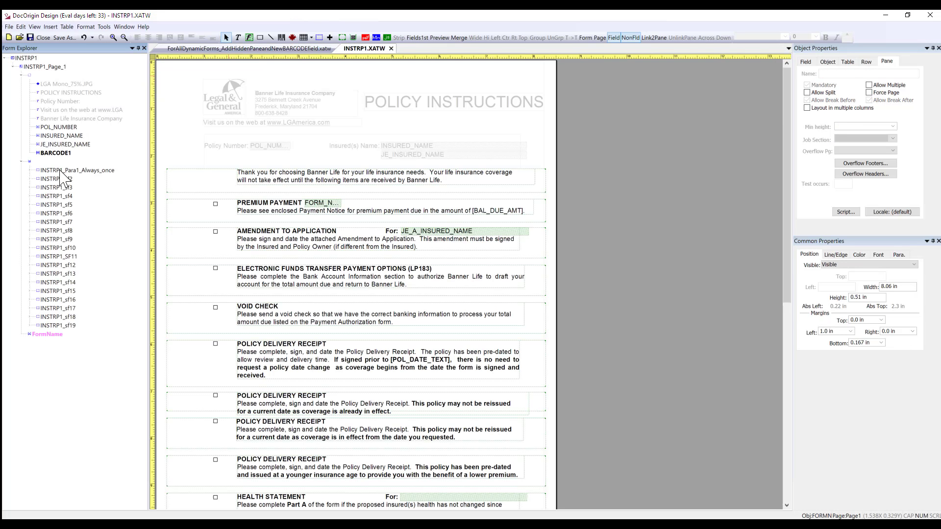
- Paste the copied FORMNAME_GlobalFieldCarrier pane into INSTRP1's container
click(33, 168)
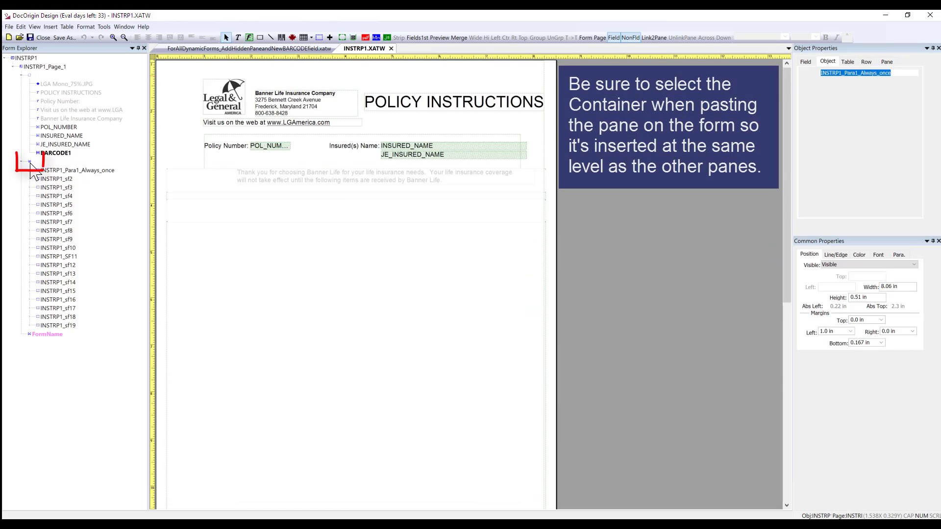
click(30, 163)
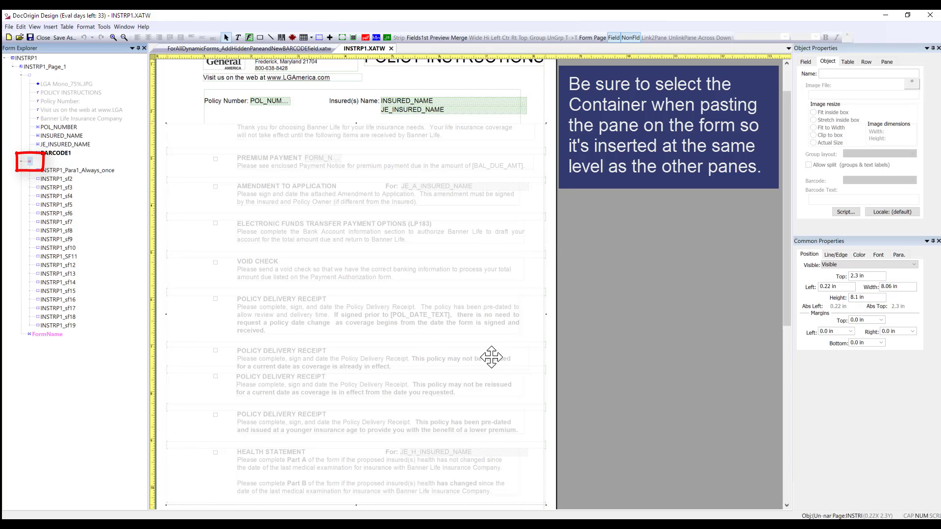
click(21, 26)
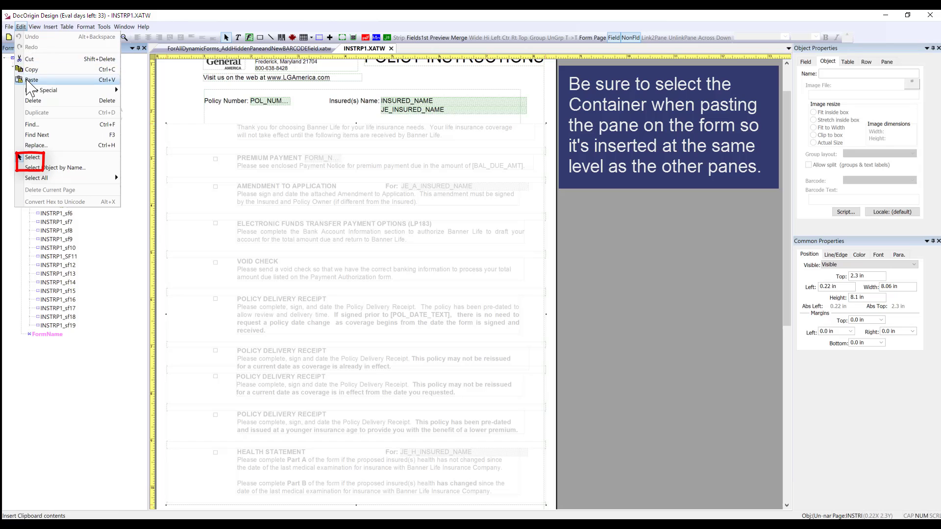
click(37, 72)
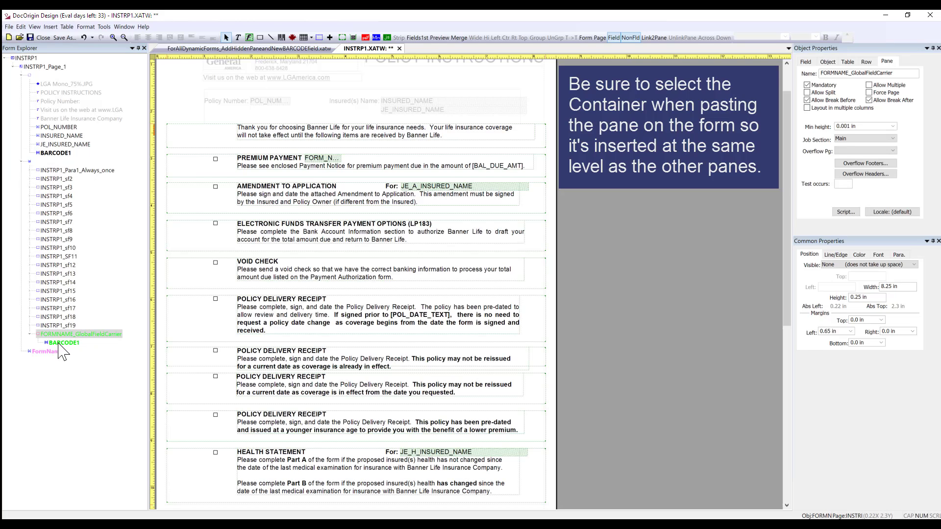
- Move the pasted carrier pane to the container's top, above INSTRP1_Para1_Always_once
click(34, 336)
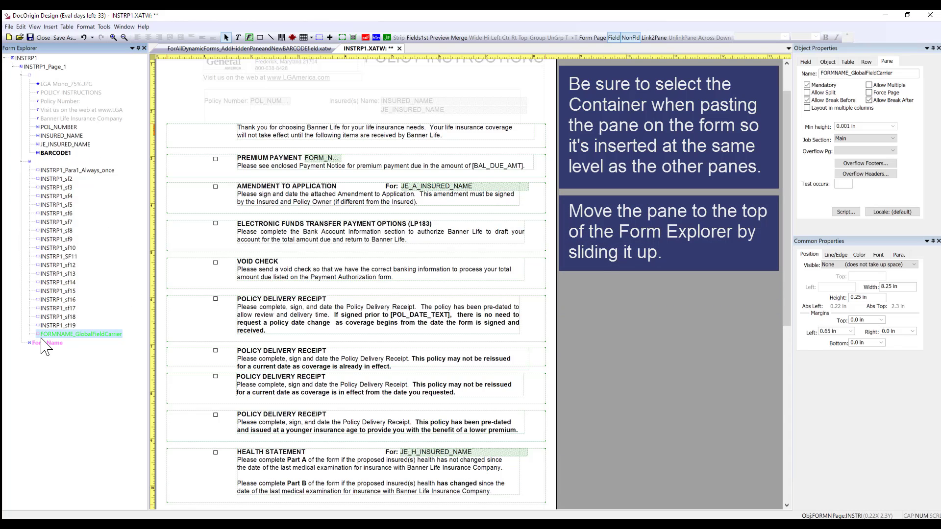
drag(40, 336, 44, 173)
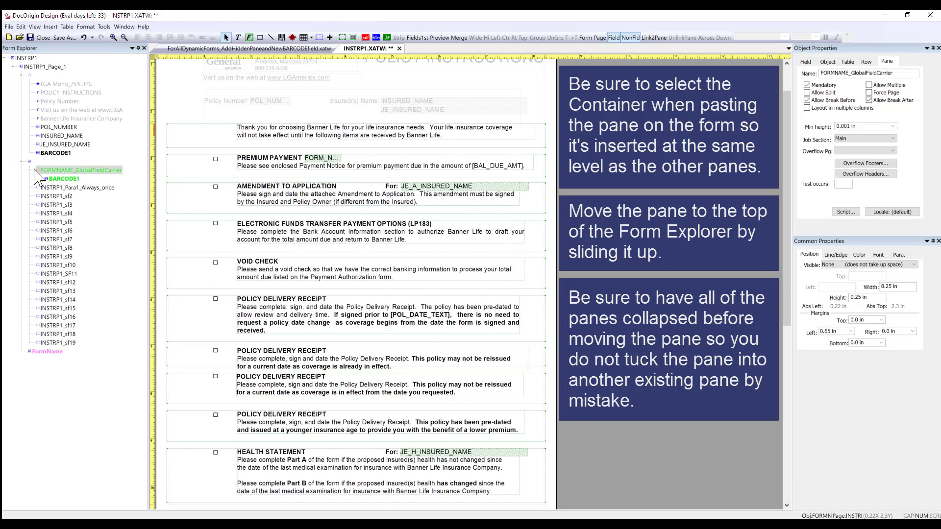
click(35, 171)
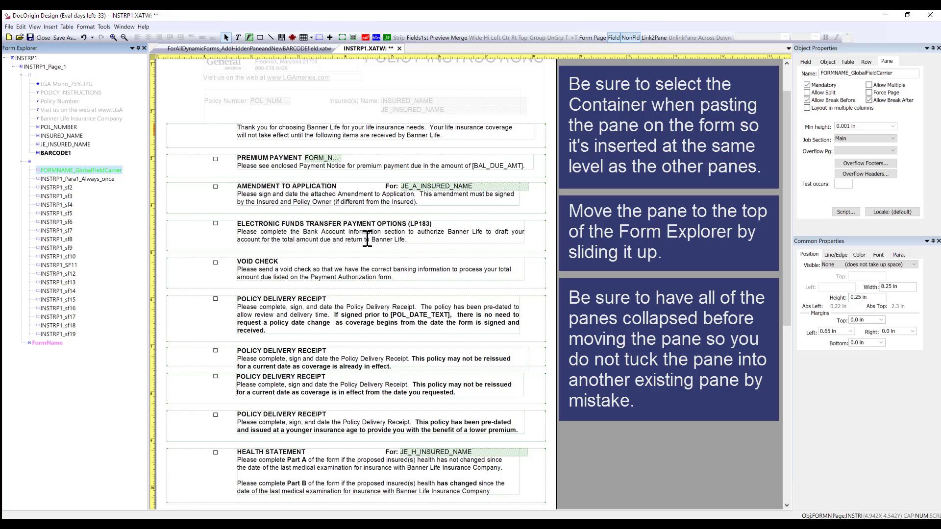
click(63, 179)
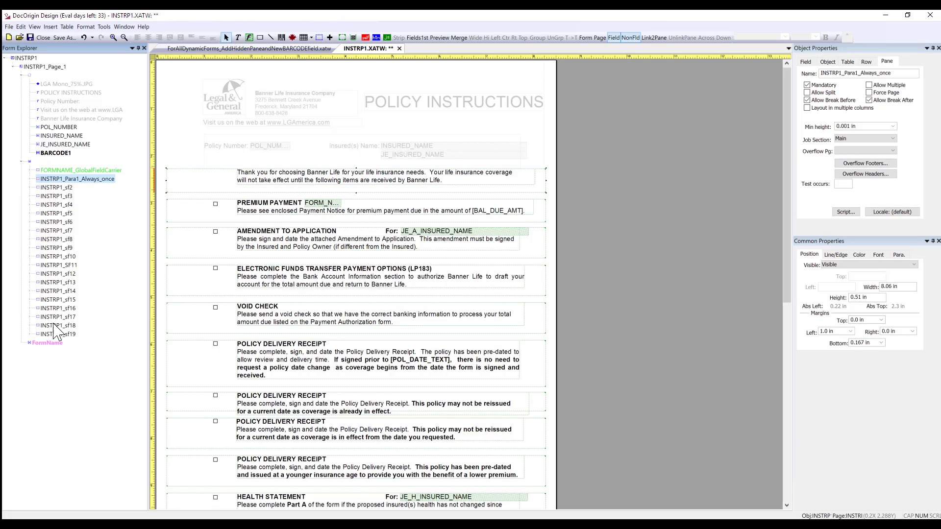
- Rename the carrier pane to INSTRP1_GlobalFieldCarrier and place a BARCODE1 field inside it
drag(842, 76, 803, 82)
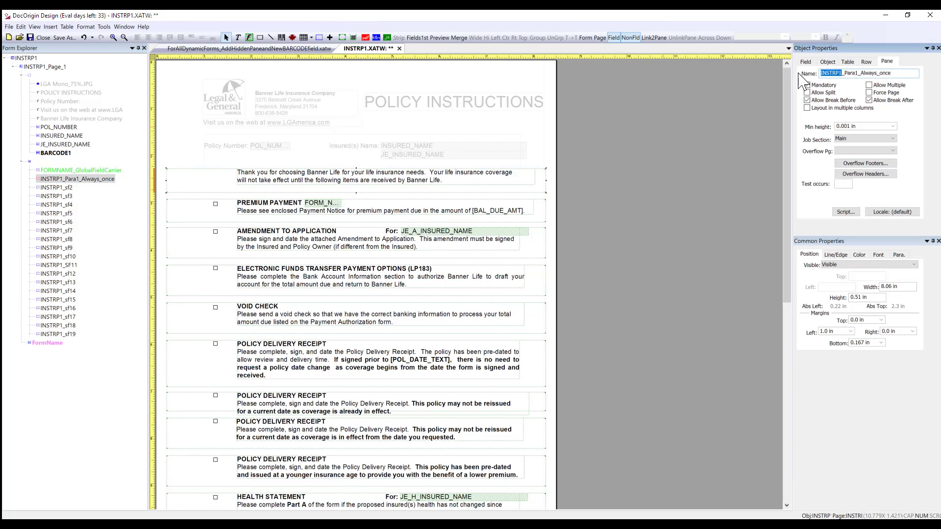
click(98, 171)
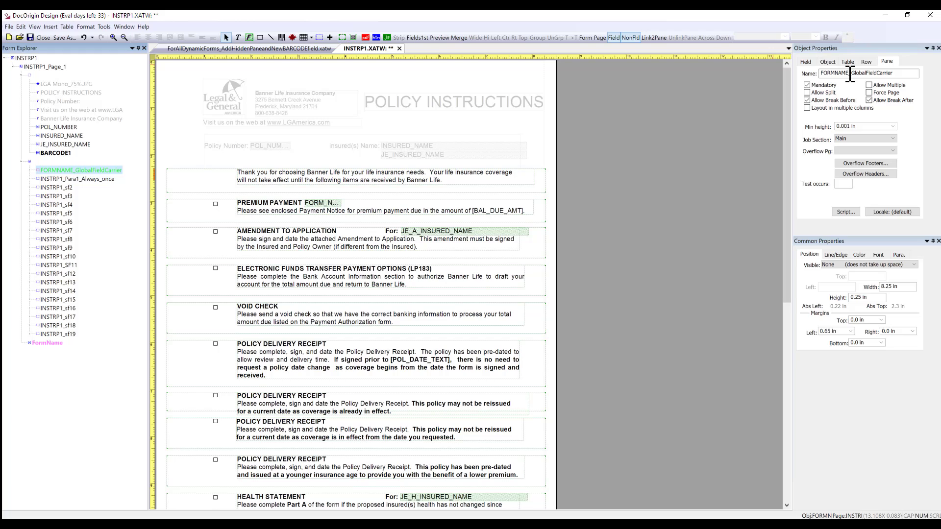
drag(850, 74, 818, 73)
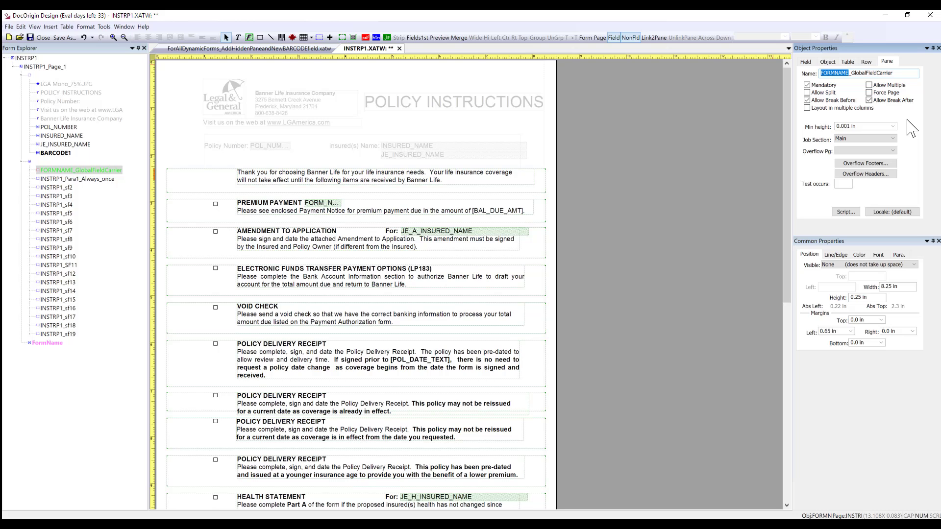
text(INSTRP1)
key(Return)
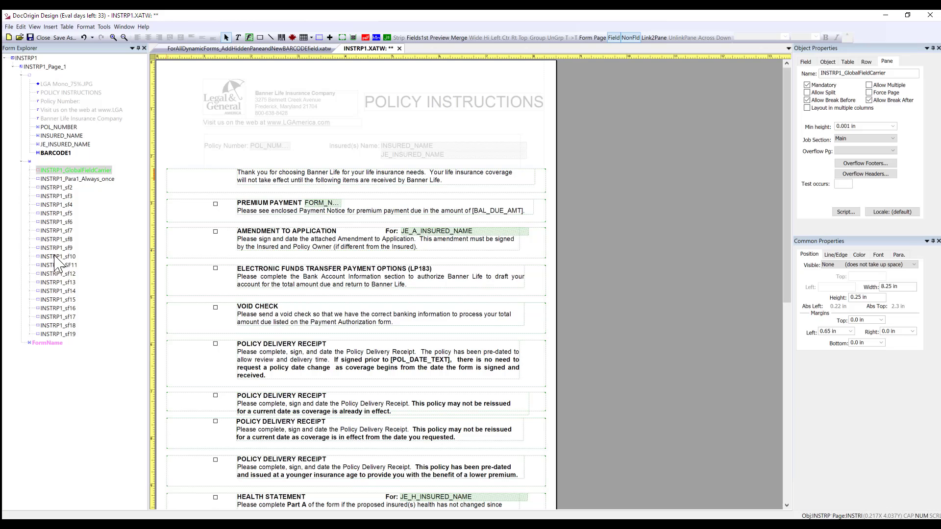
drag(39, 171, 82, 418)
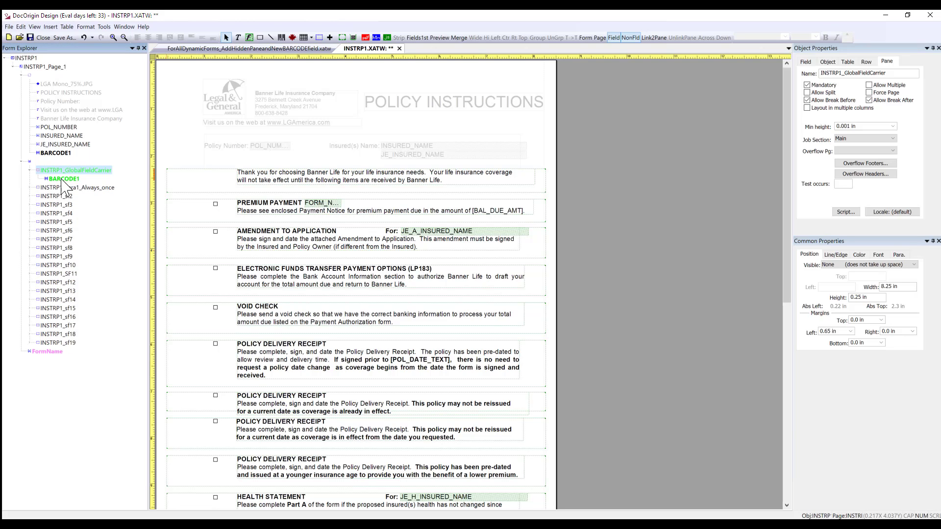
click(63, 179)
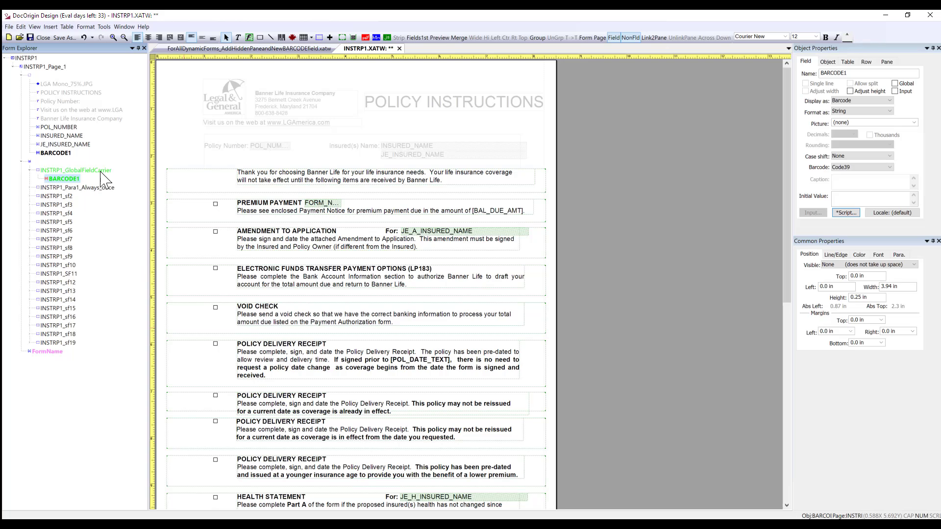
- Review BARCODE1's Data Merged script, checking its if test and _cache BARCODE1 lines, without changes
click(846, 212)
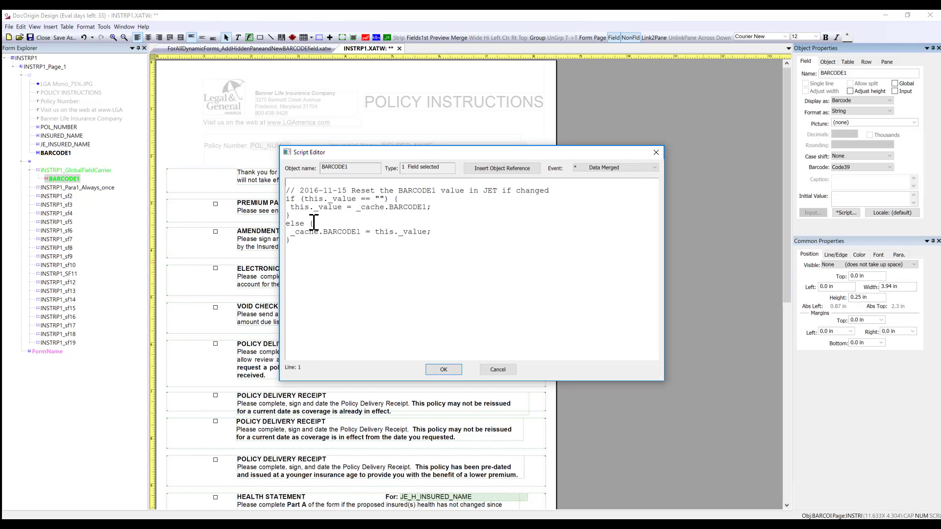
click(313, 223)
drag(333, 153, 446, 153)
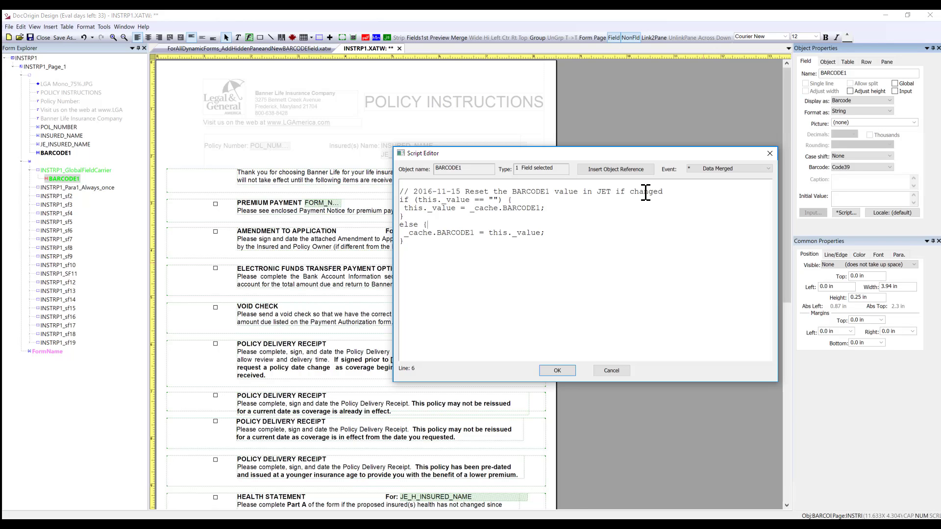
double_click(479, 200)
click(494, 200)
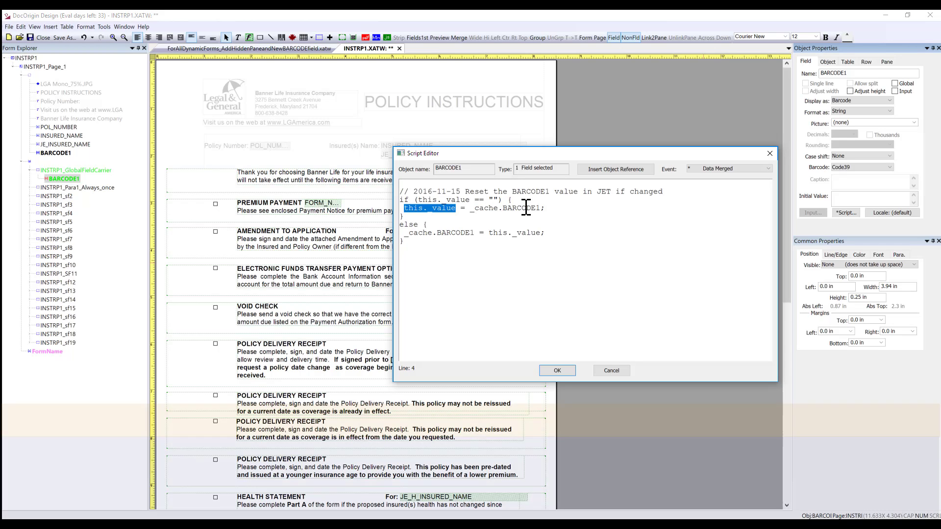
click(521, 209)
double_click(522, 208)
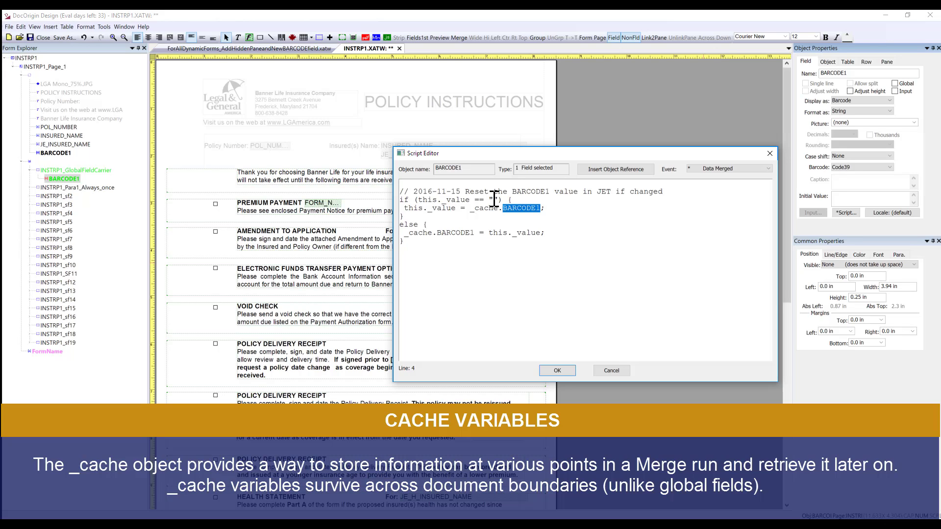
drag(431, 235, 415, 237)
click(445, 233)
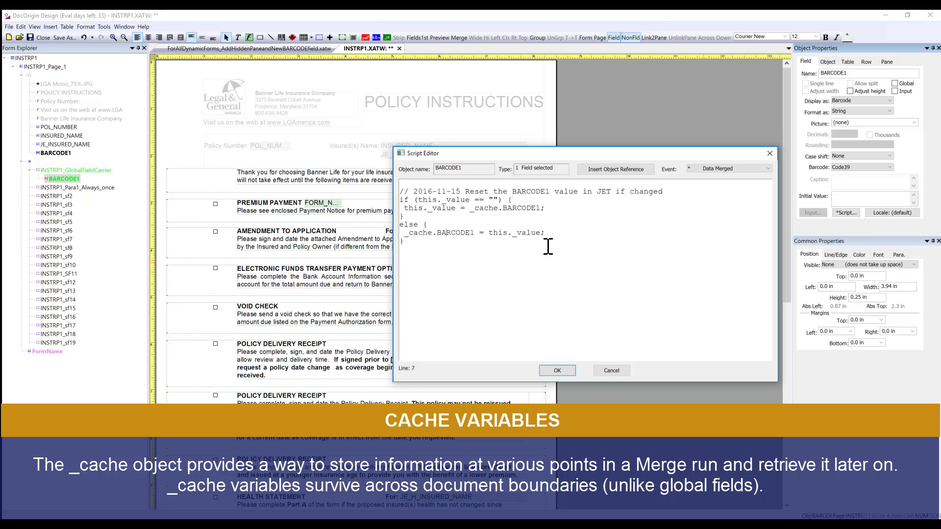
double_click(468, 234)
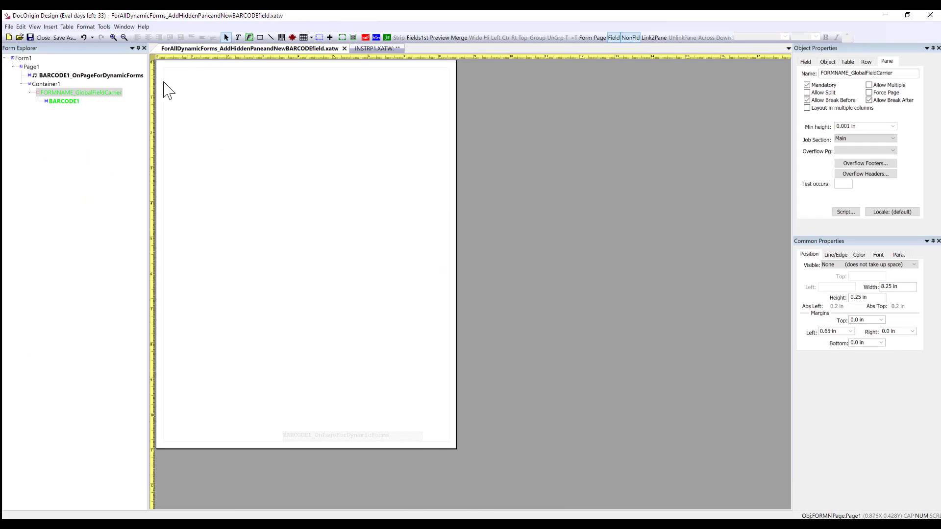
- Read the object notes of the template's BARCODE1_OnPageForDynamicForms field and close them
click(122, 76)
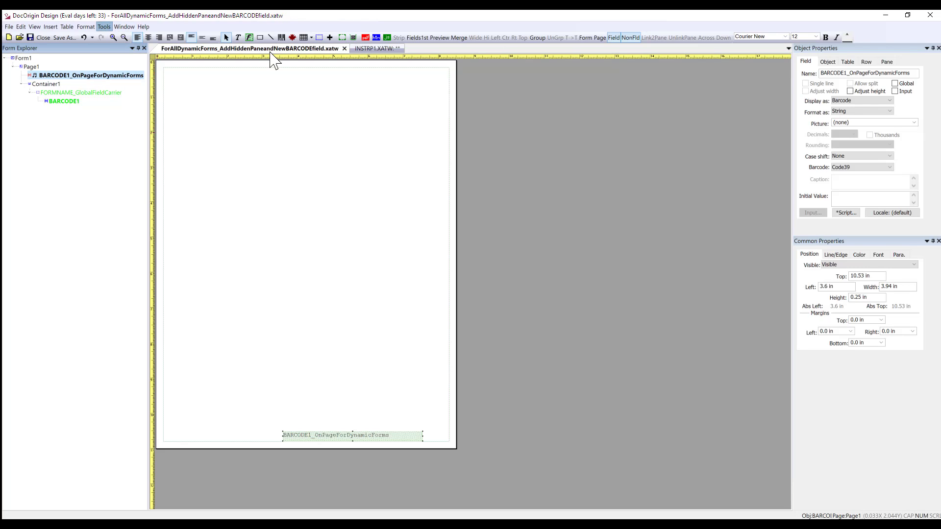
click(104, 27)
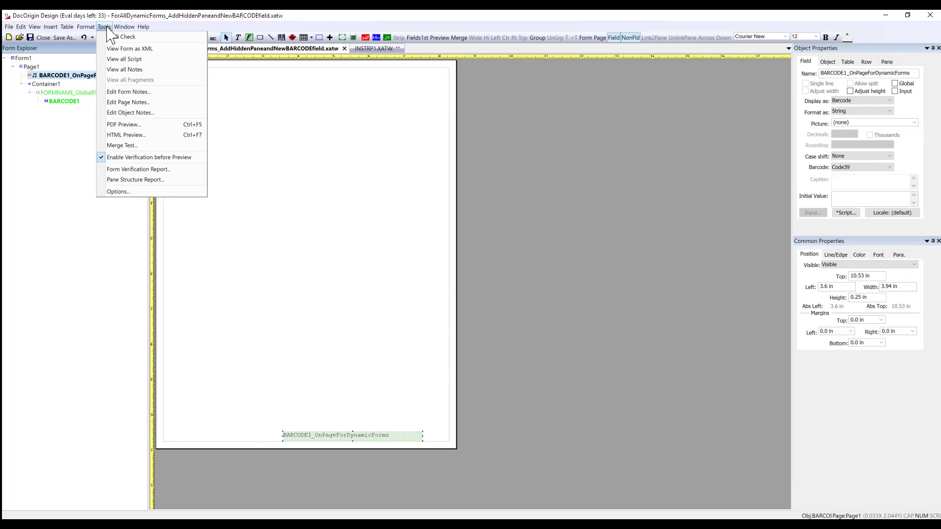
click(122, 113)
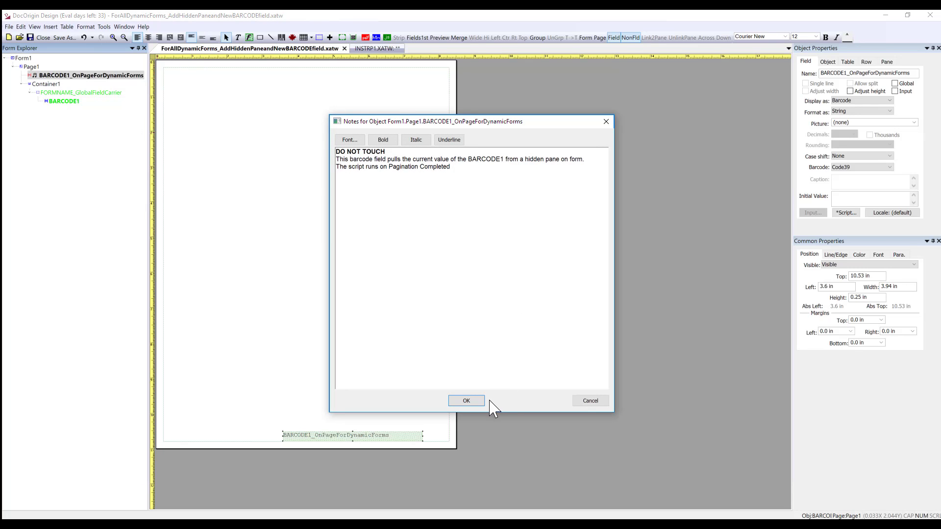
click(466, 401)
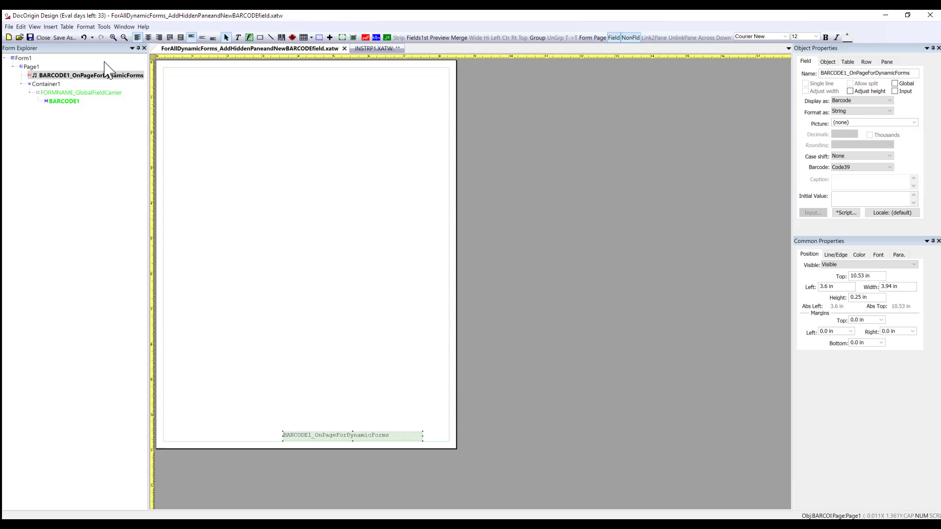
- Paste BARCODE1_OnPageForDynamicForms onto INSTRP1's page, next to the LGA Mono_75%.JPG logo
click(377, 48)
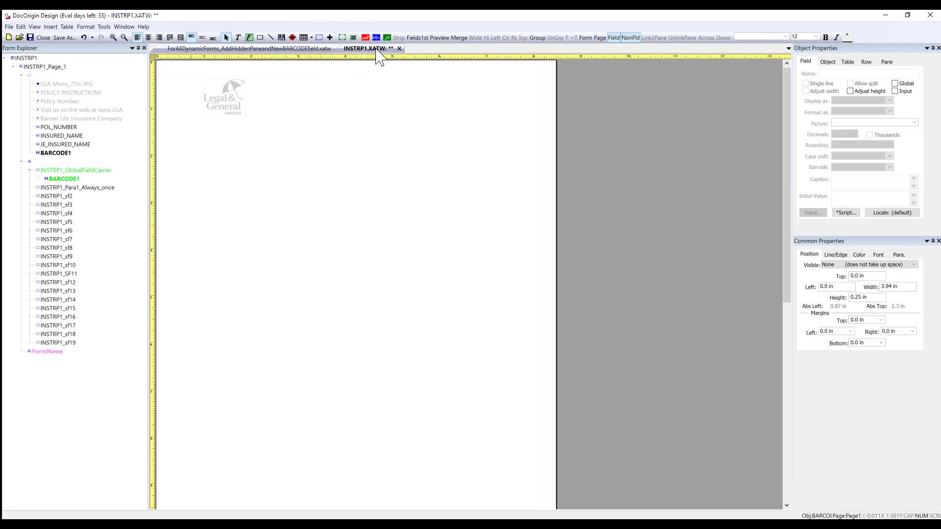
click(53, 154)
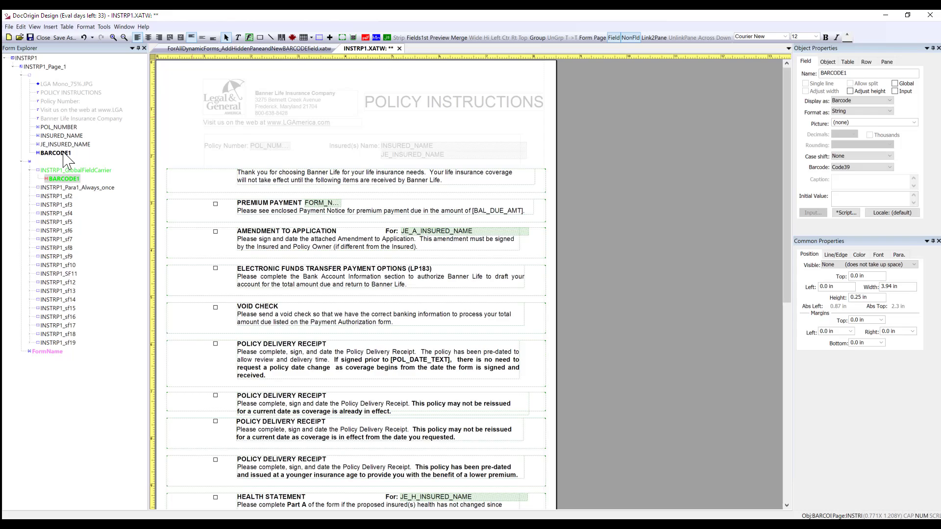
scroll(160, 375, down, 2)
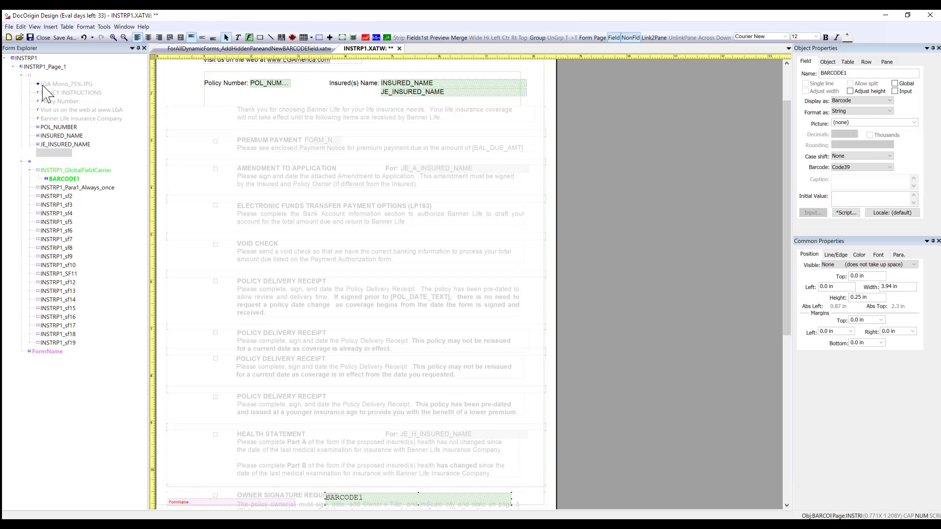
click(66, 84)
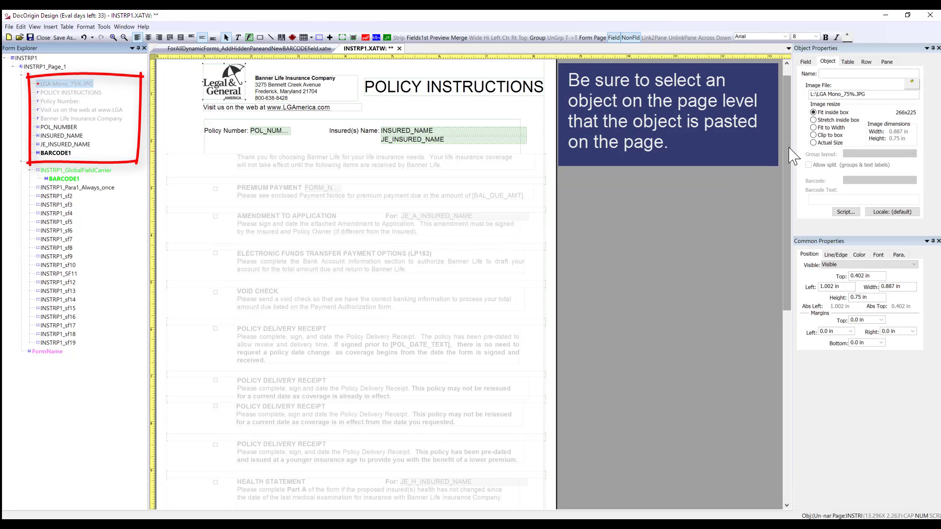
scroll(779, 216, down, 4)
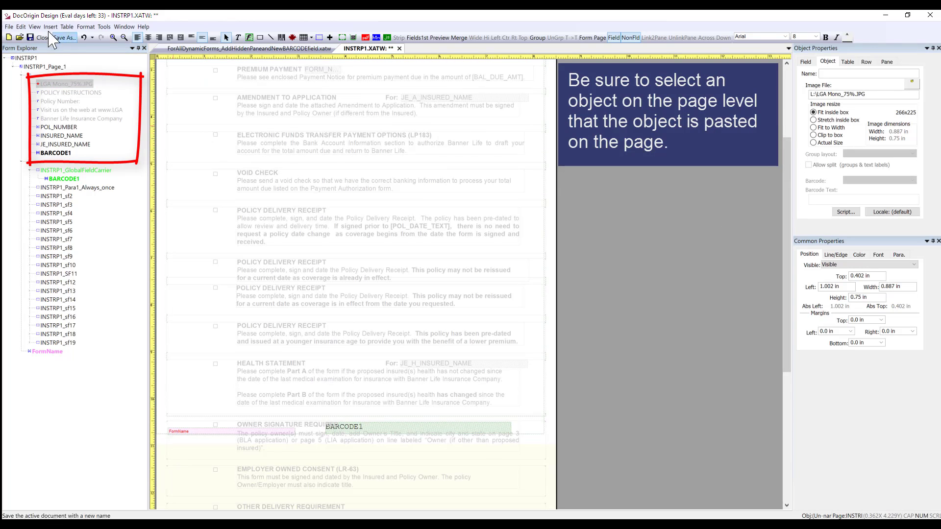
click(21, 27)
click(32, 80)
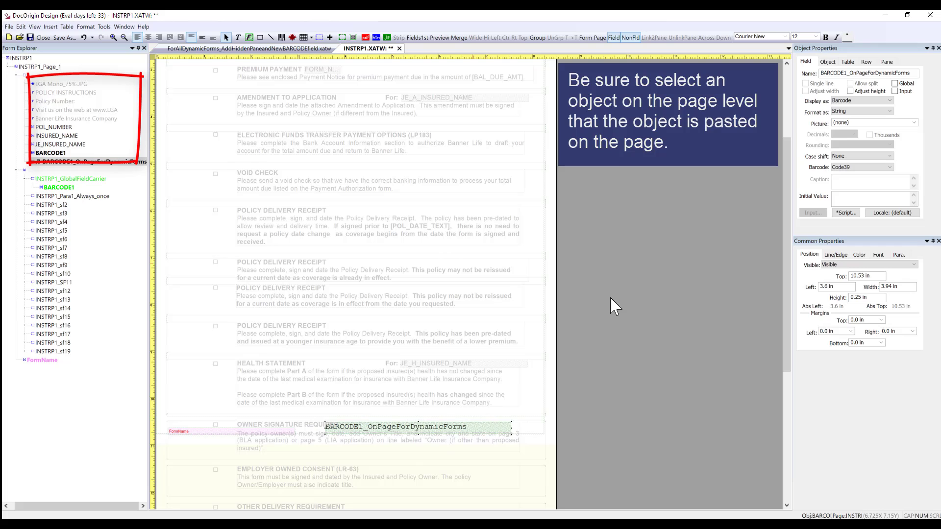
- Delete the old page-level BARCODE1 field from INSTRP1
scroll(616, 169, up, 1)
scroll(612, 169, down, 1)
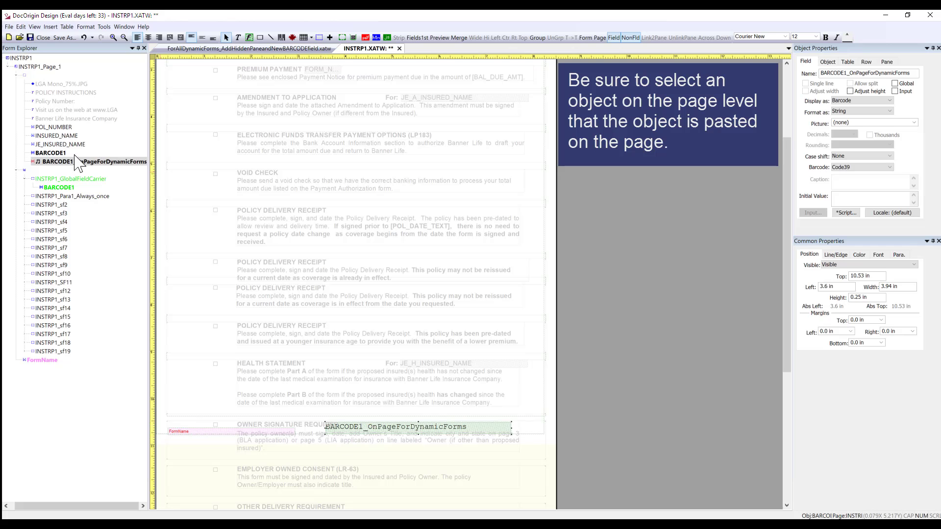
click(49, 153)
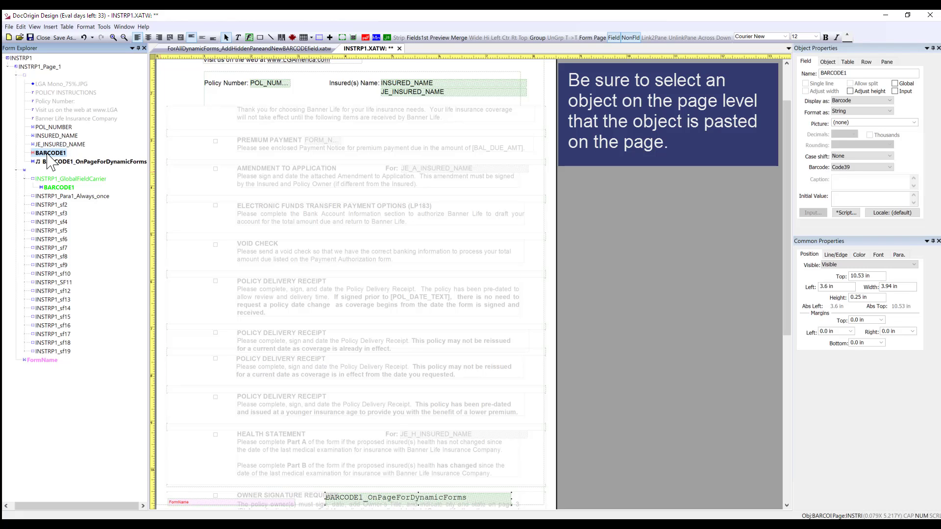
key(Delete)
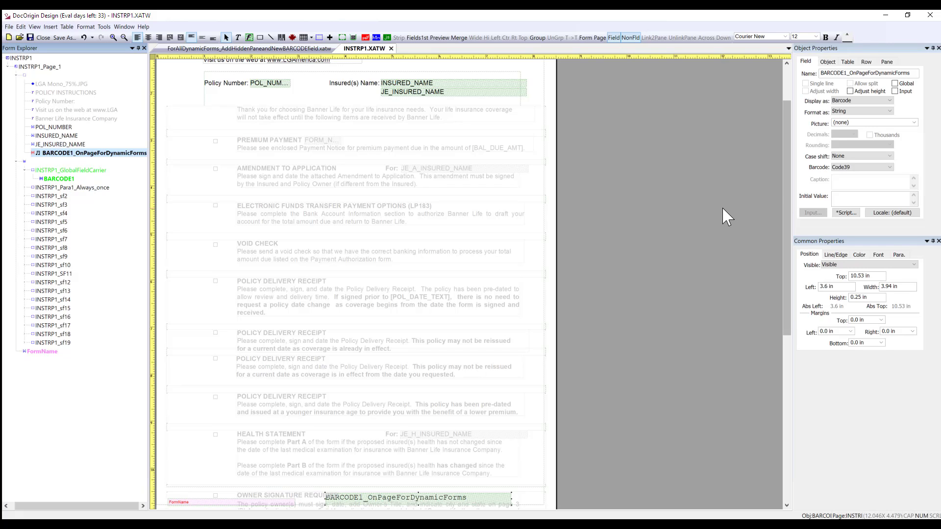
- Replace the FORMNAME reference in the on-page barcode script with INSTRP1_GlobalFieldCarrier.BARCODE1
click(846, 213)
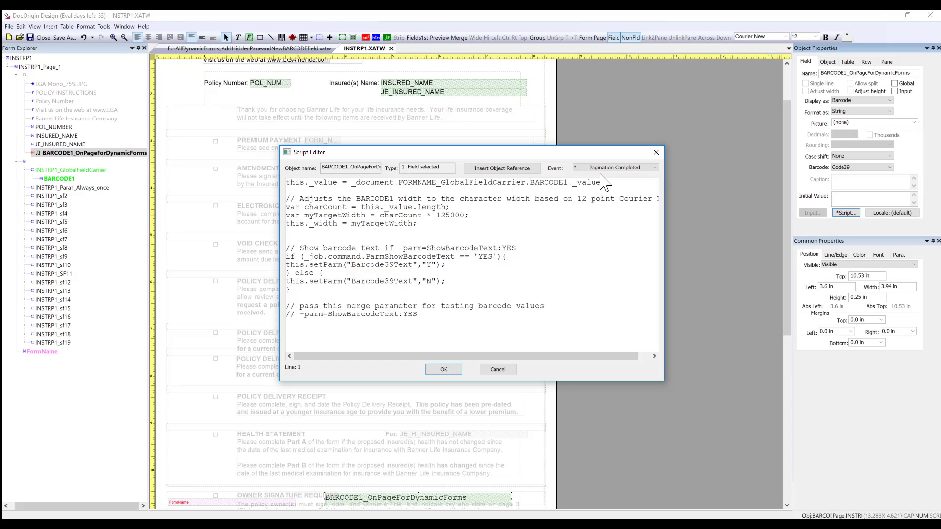
double_click(417, 182)
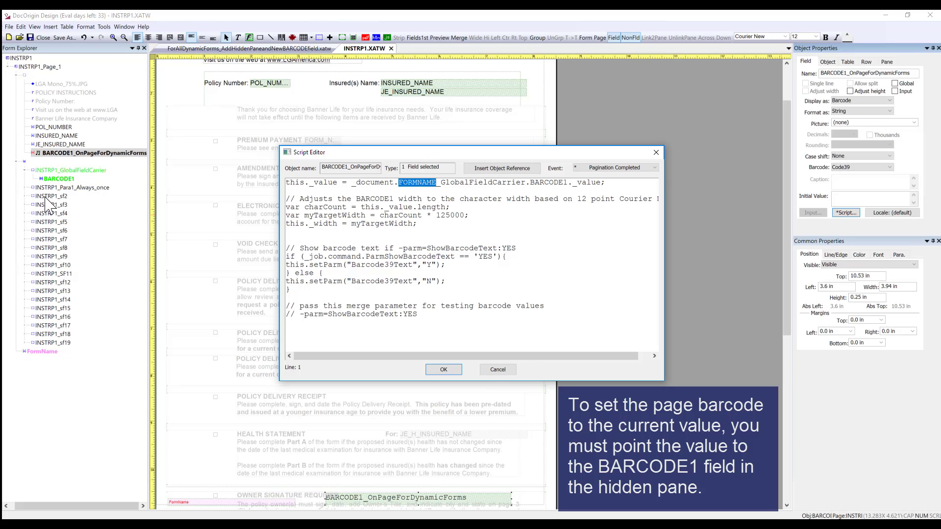
click(391, 182)
drag(353, 184, 572, 182)
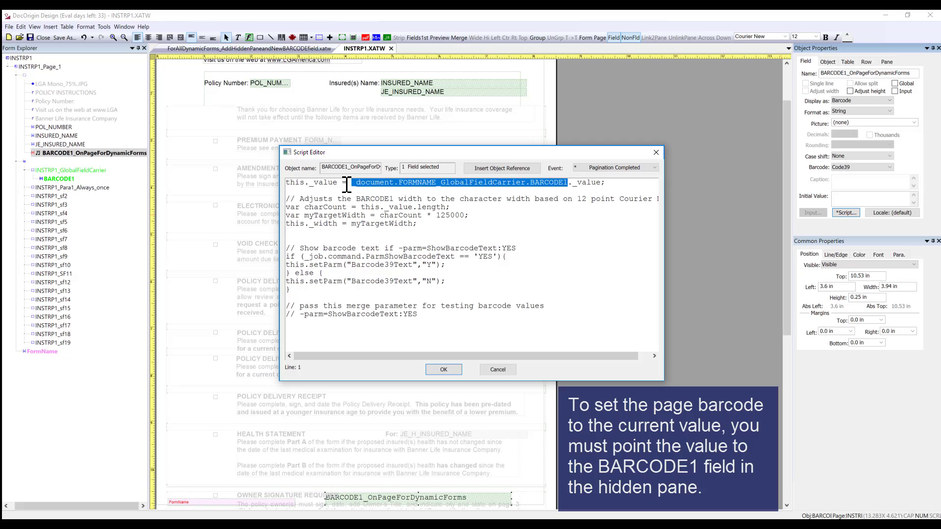
click(514, 168)
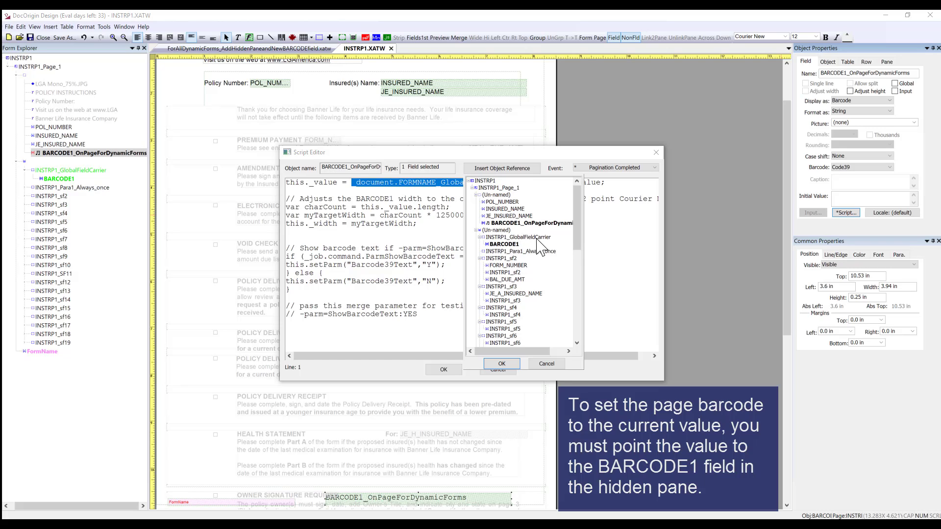
click(513, 245)
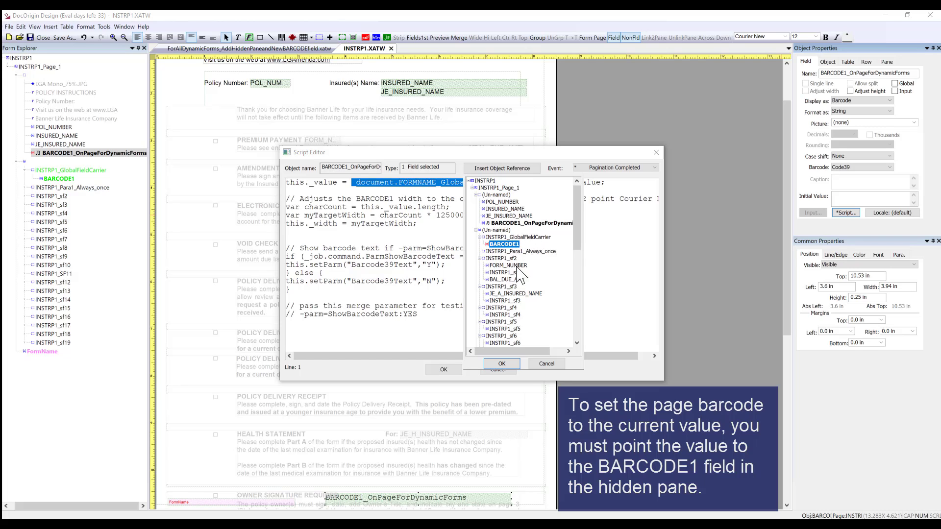
click(501, 364)
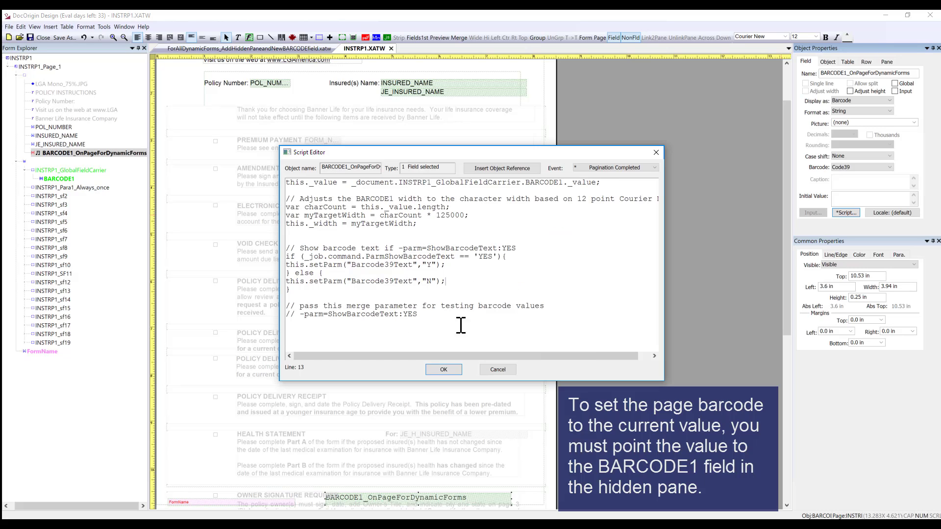
key(ctrl+a)
- Close the script editor and filter the test data file browser with *AllPanesOn*
click(444, 370)
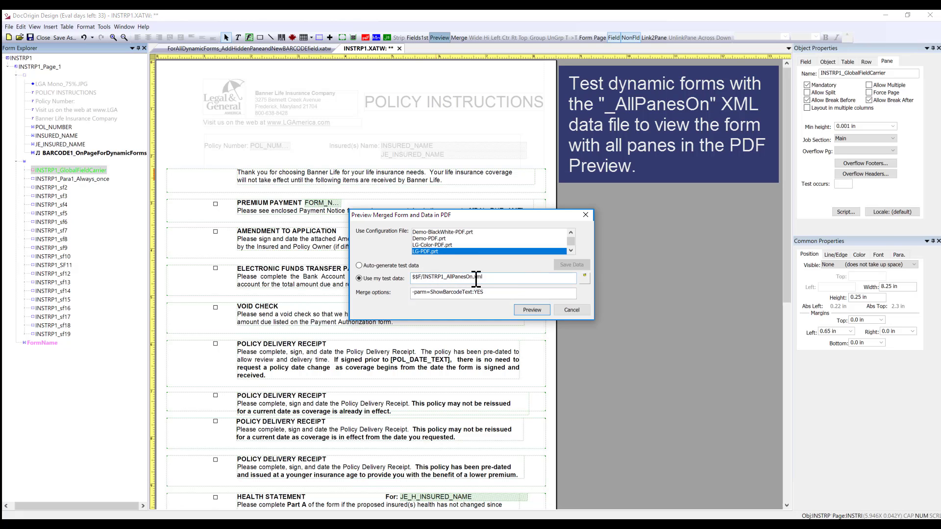
click(584, 278)
scroll(443, 410, down, 3)
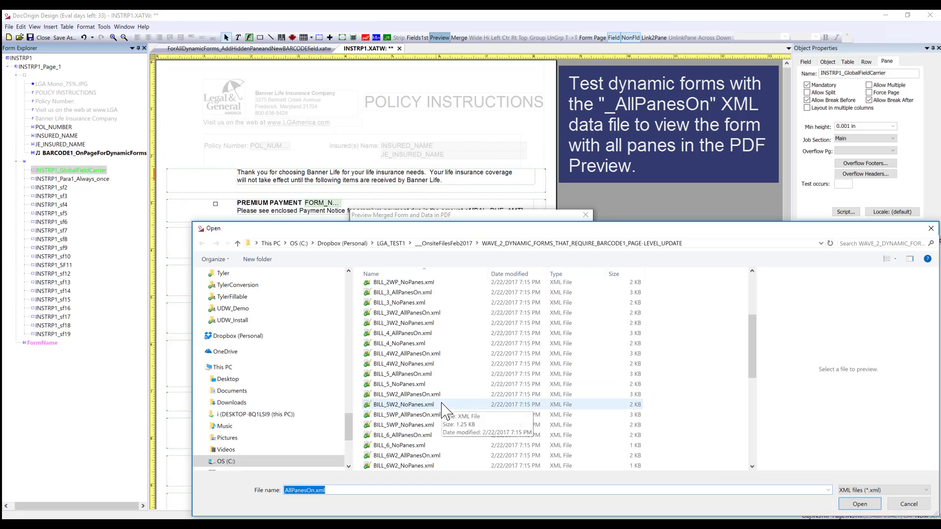
click(314, 490)
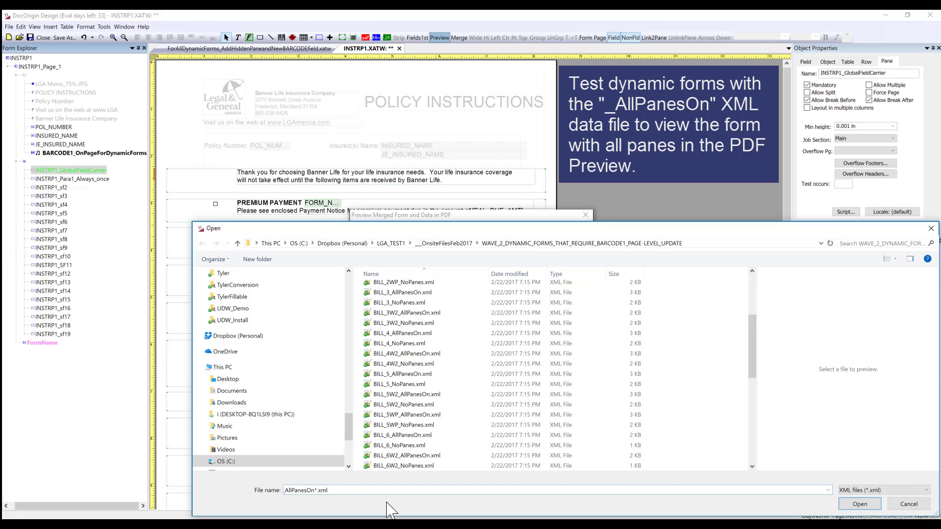
text(*)
key(Return)
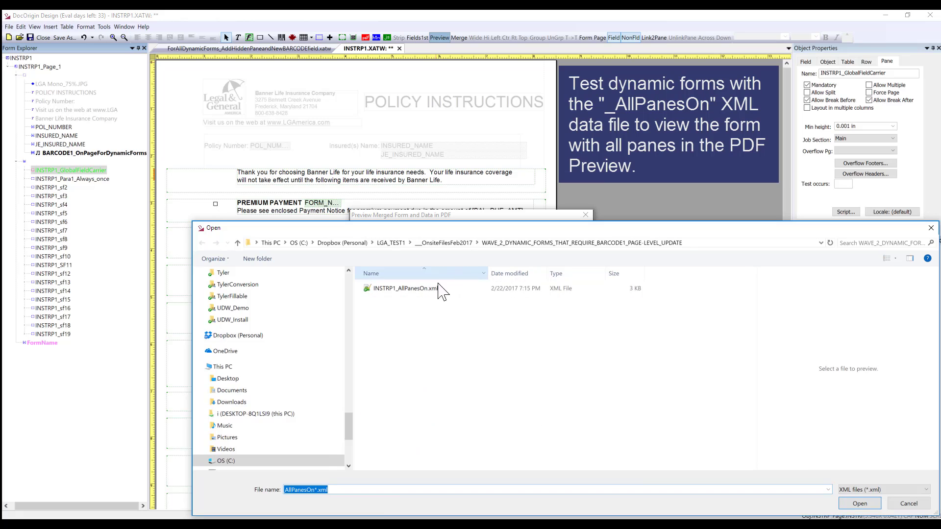
- Open INSTRP1_AllPanesOn.xml in Notepad++ for editing
click(431, 288)
right_click(420, 289)
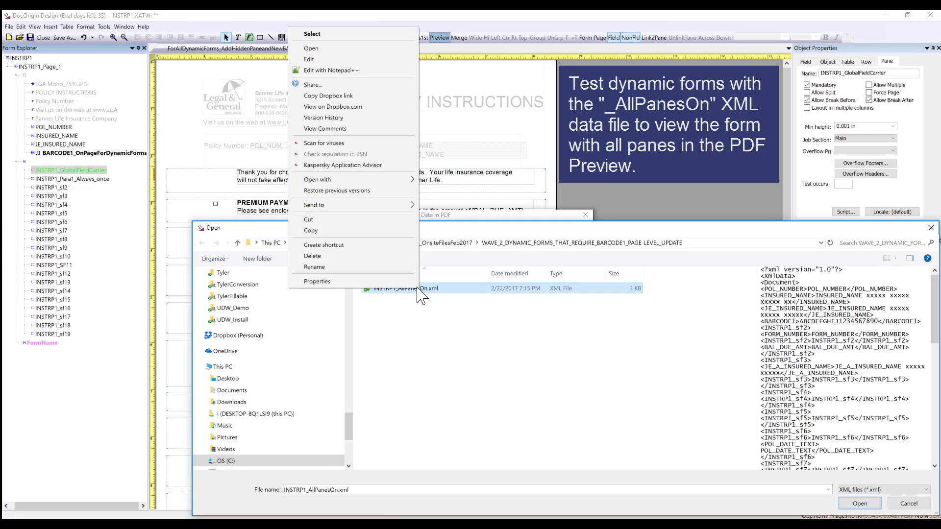
click(326, 70)
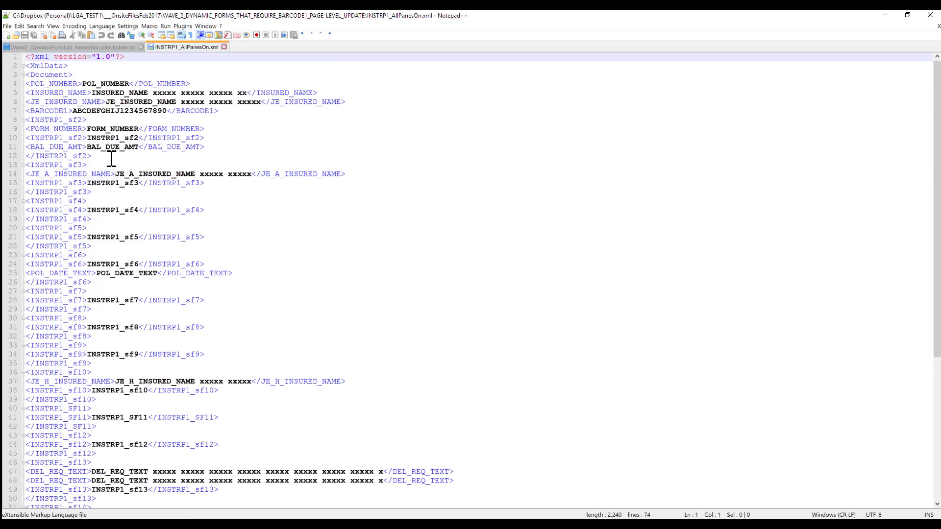
- Pretty-print INSTRP1_AllPanesOn.xml with XML Tools and save it
click(183, 26)
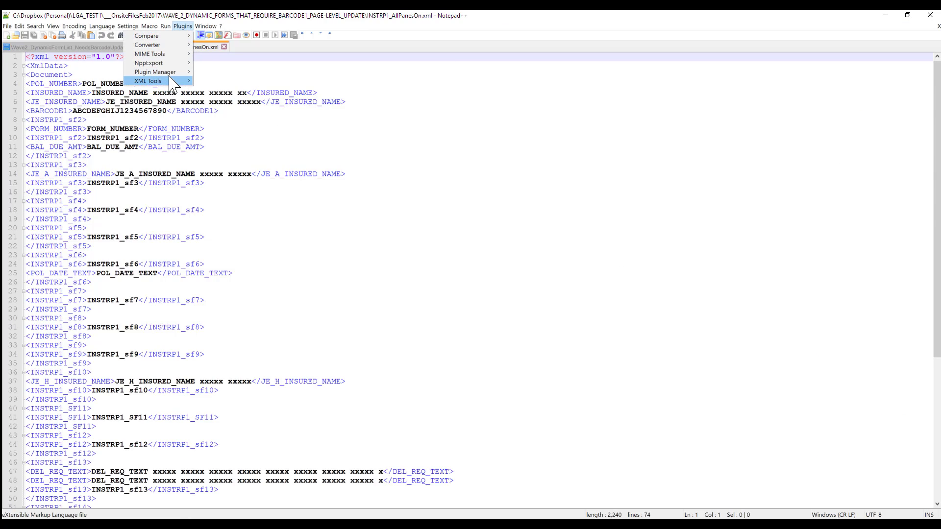
mouse_move(171, 82)
click(240, 158)
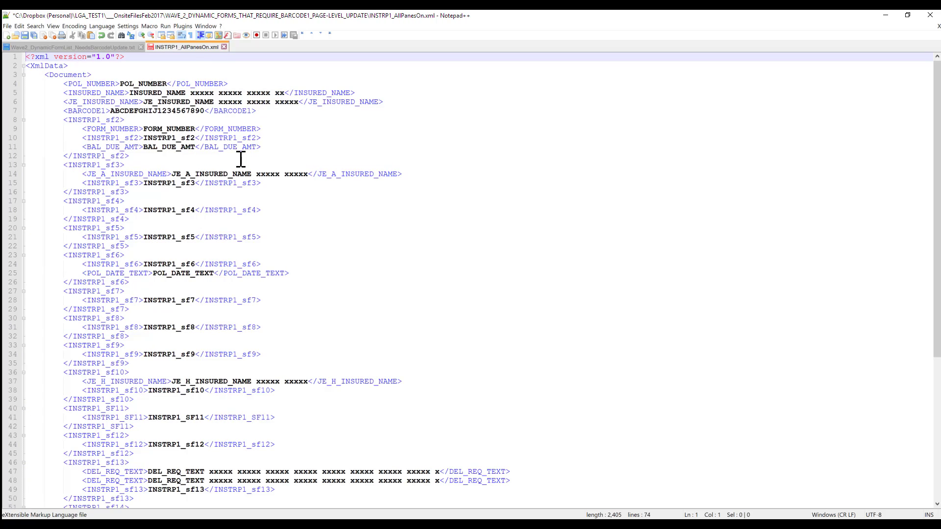
key(ctrl+s)
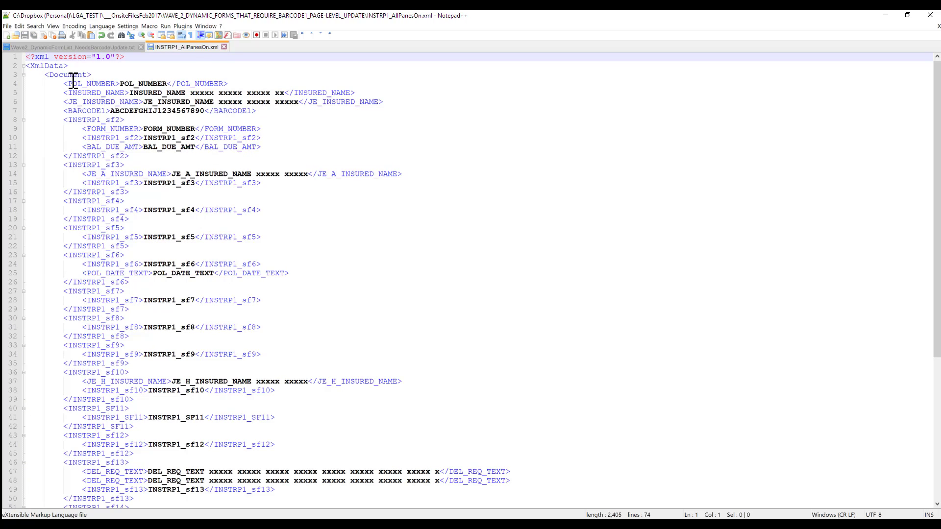
- Review the BARCODE1, INSURED_NAME, INSTRP1_sf2 and sf5 elements, then use the file for the DocOrigin preview
click(83, 120)
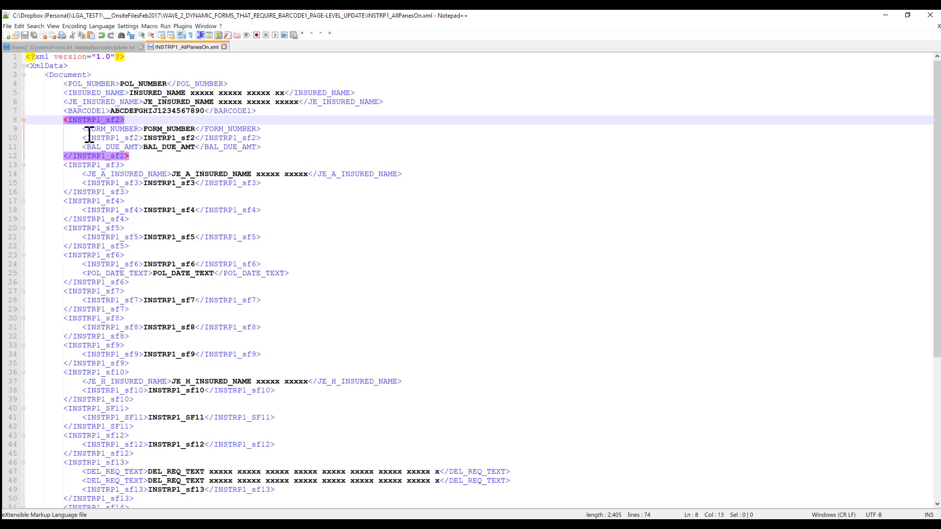
click(259, 109)
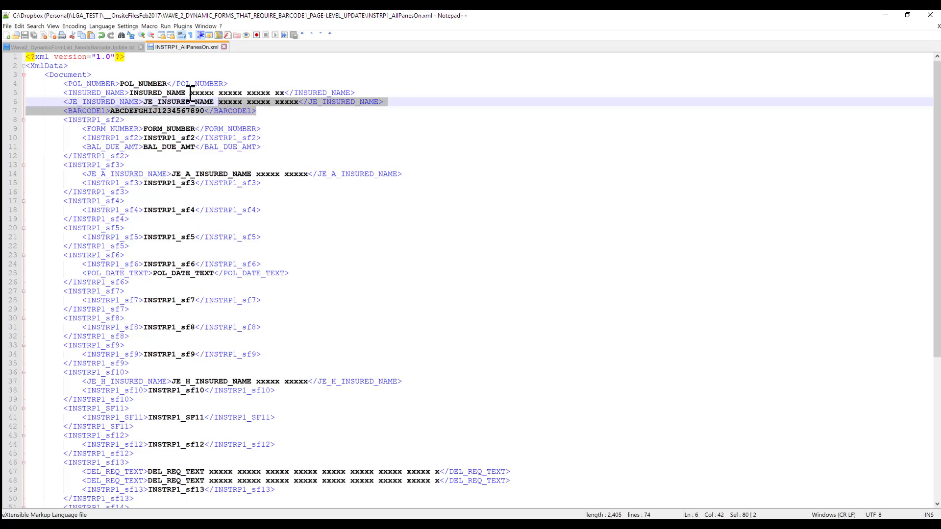
click(137, 83)
click(113, 93)
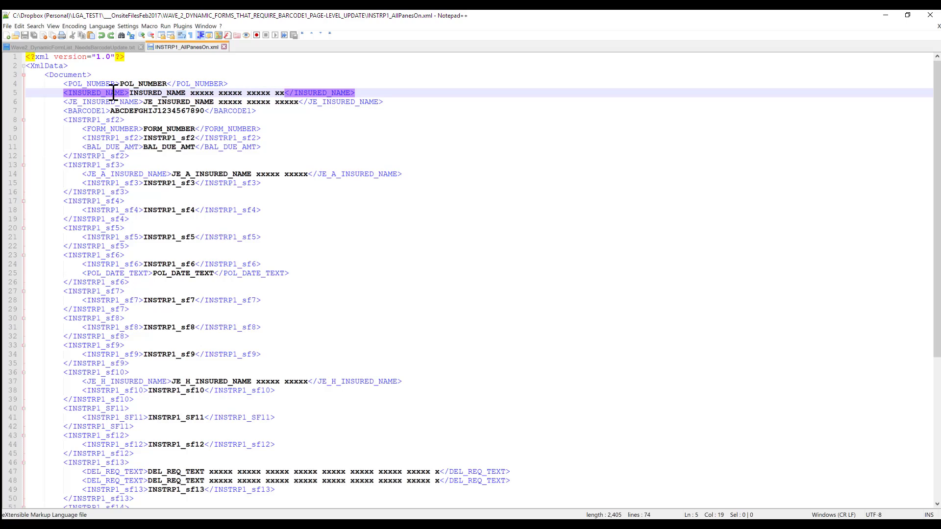
click(83, 120)
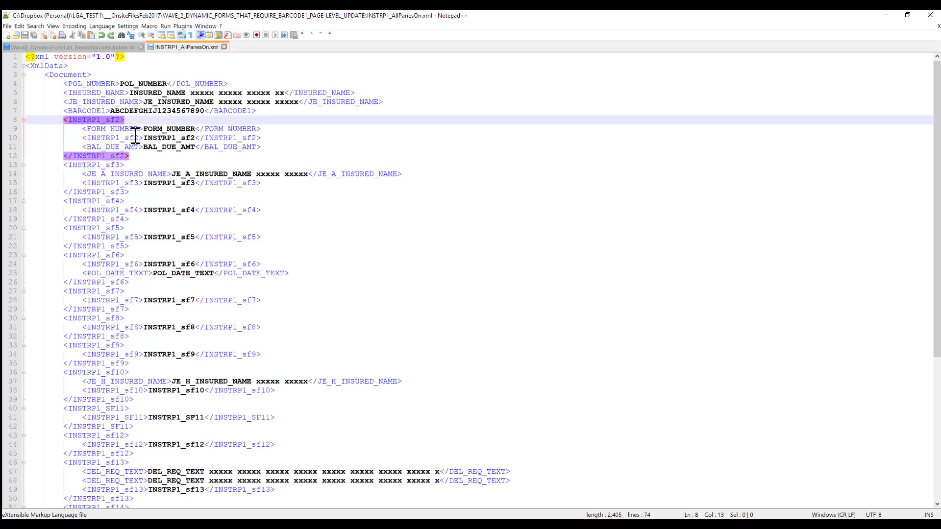
double_click(95, 139)
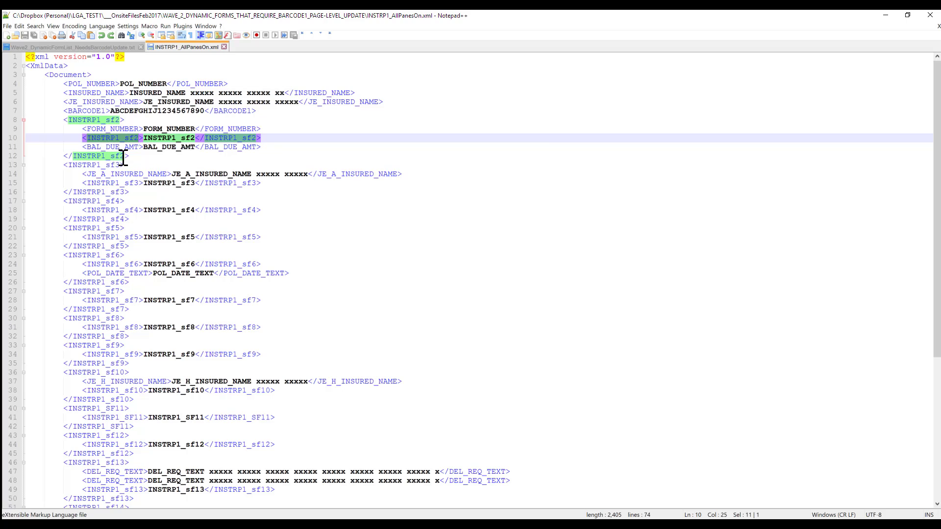
click(278, 138)
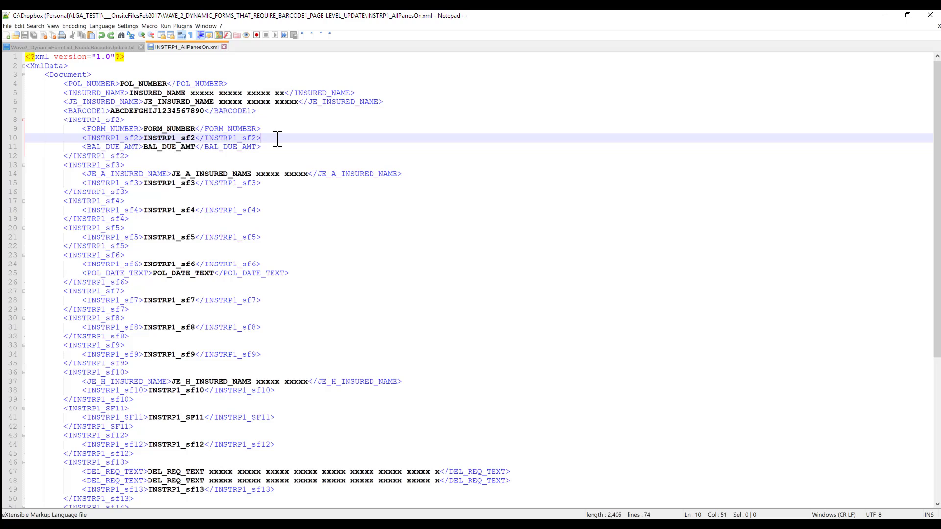
click(106, 237)
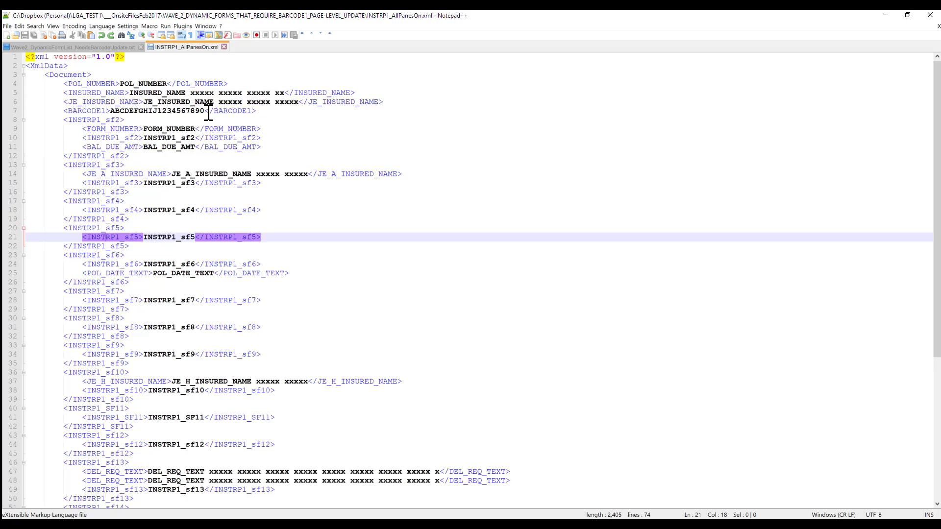
click(887, 20)
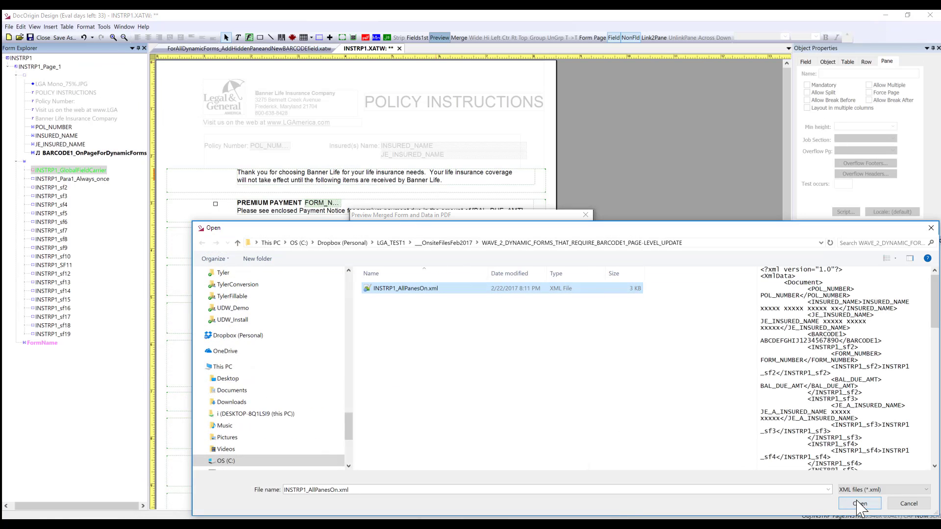
click(857, 503)
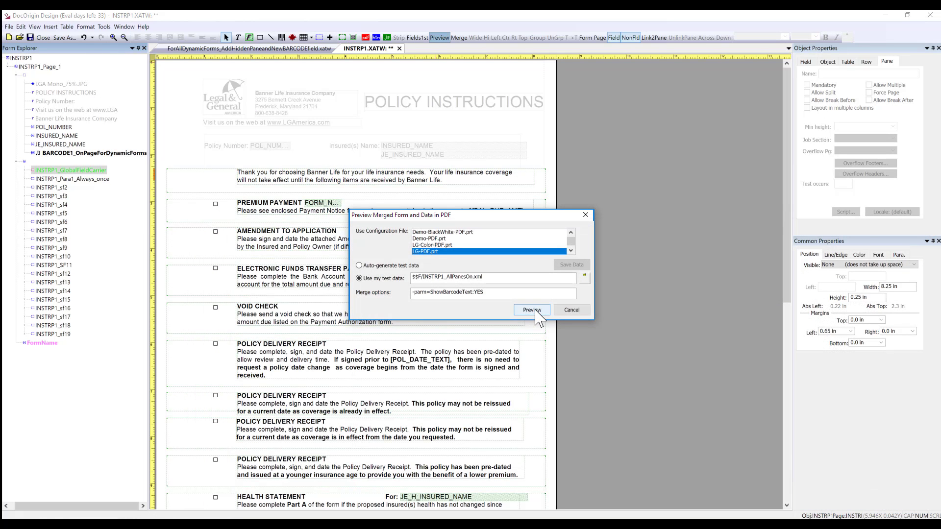
- Generate the merged INSTRP1.pdf preview, two pages each ending in a barcode
click(534, 312)
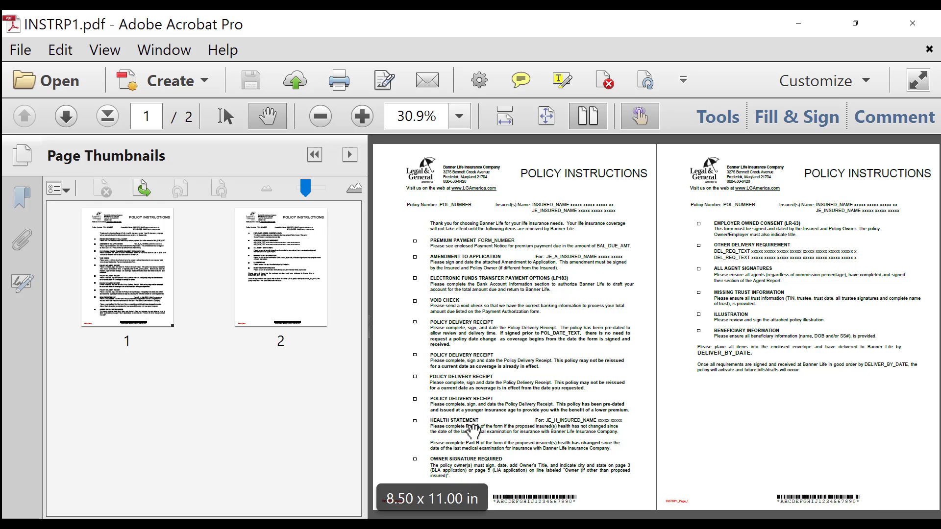
- Back in DocOrigin, start a new preview and pick INSTRP1_NoPanes.xml as test data
click(798, 23)
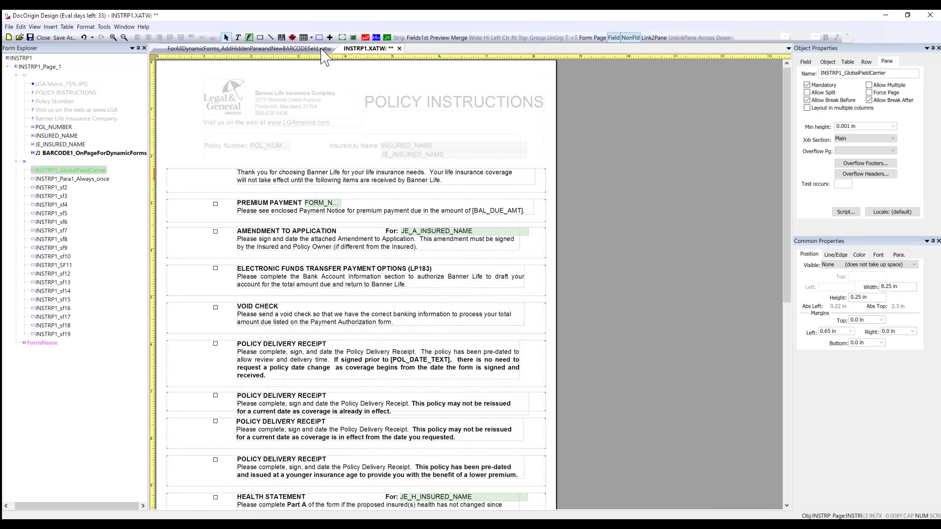
click(446, 38)
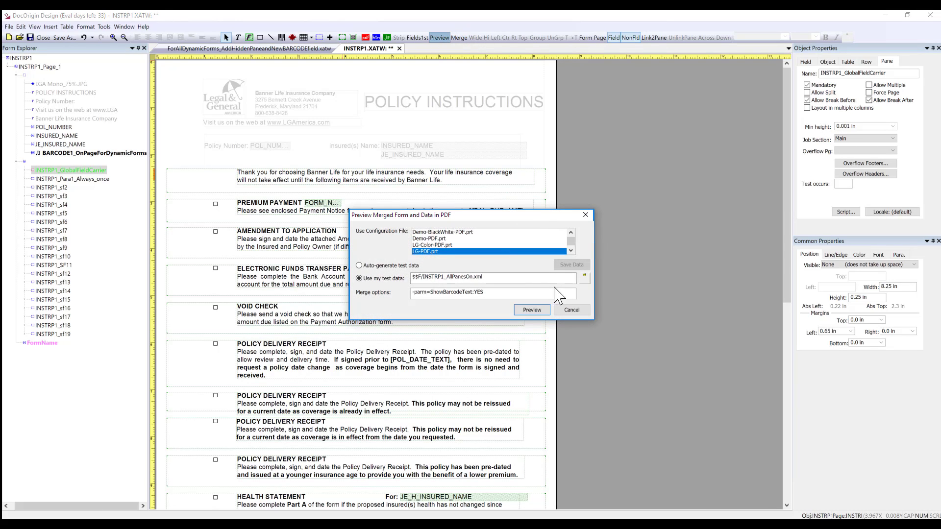
click(586, 278)
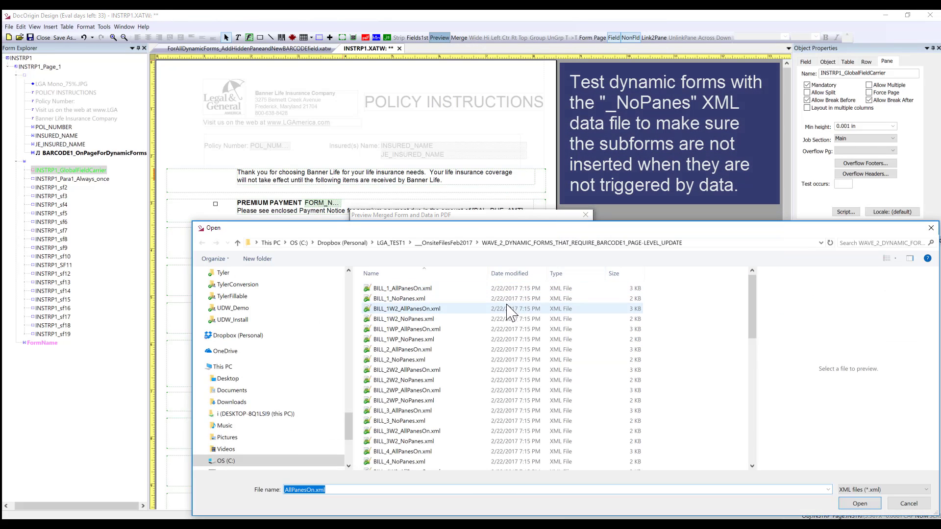
drag(752, 304, 759, 401)
click(397, 317)
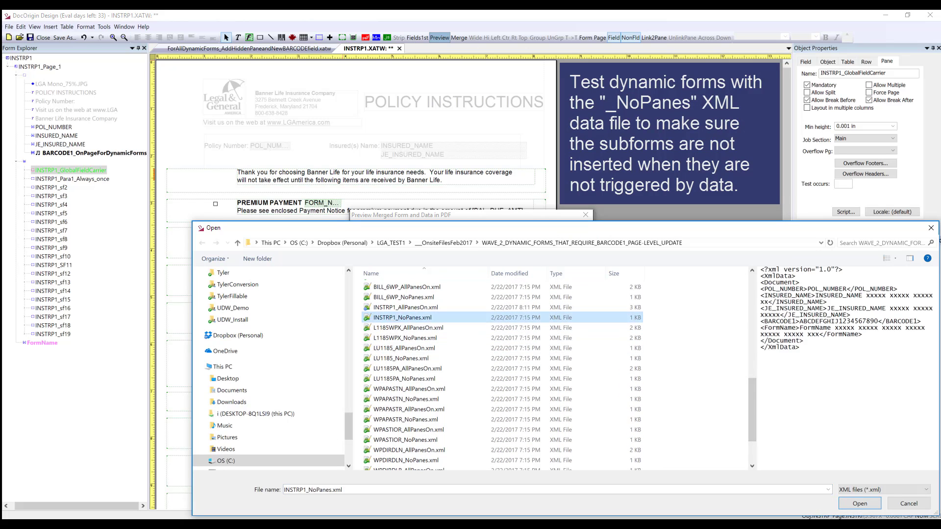
right_click(390, 317)
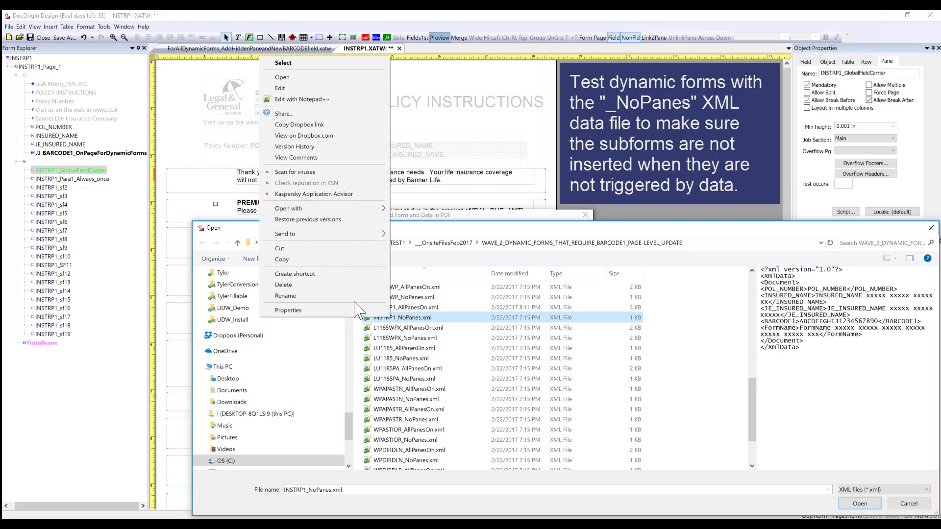
- Open INSTRP1_NoPanes.xml in Notepad++ and pretty-print it with XML Tools
click(310, 100)
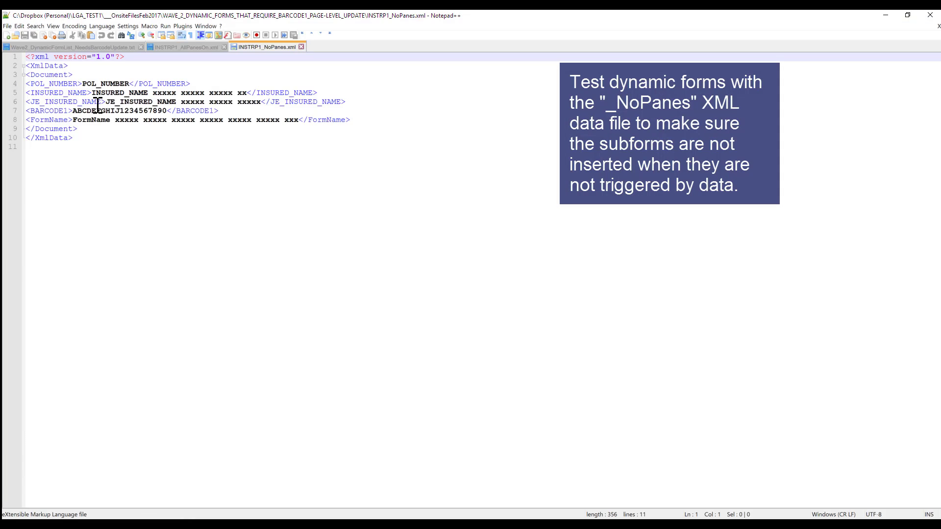
click(183, 25)
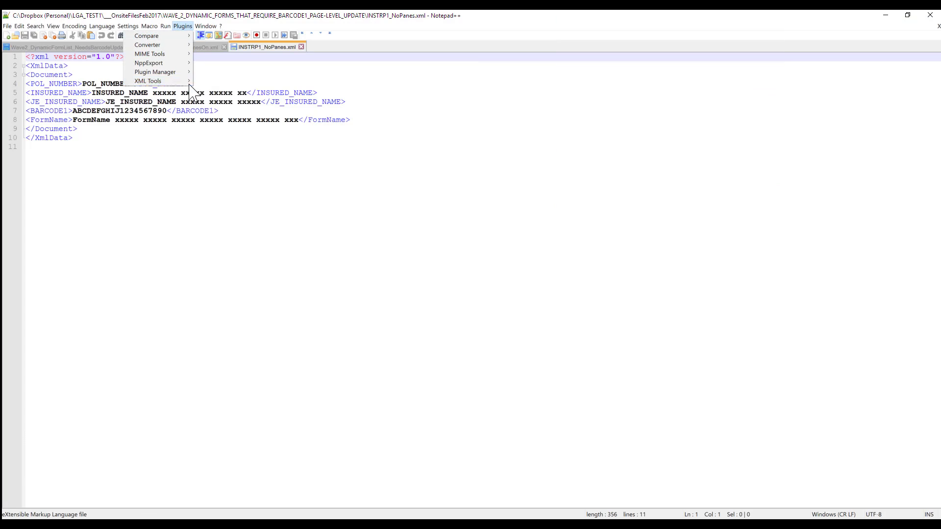
mouse_move(188, 83)
click(221, 149)
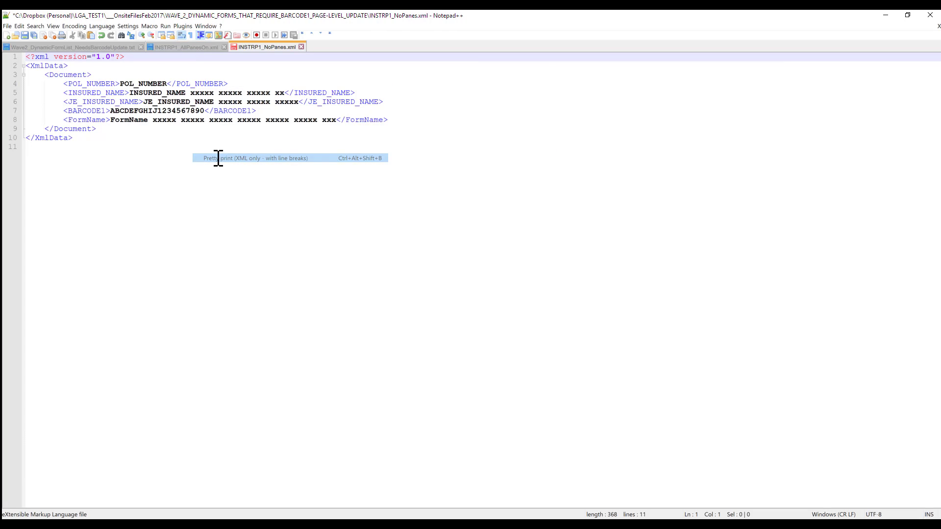
click(73, 74)
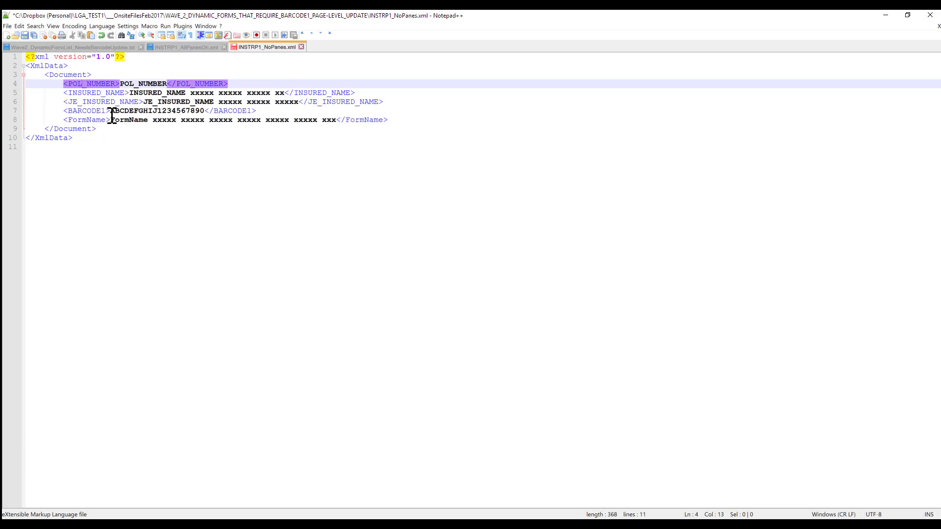
- Replace ABCDEFGHIJ in the BARCODE1 value with OIUODIUFOIU and save the file
drag(111, 111, 158, 113)
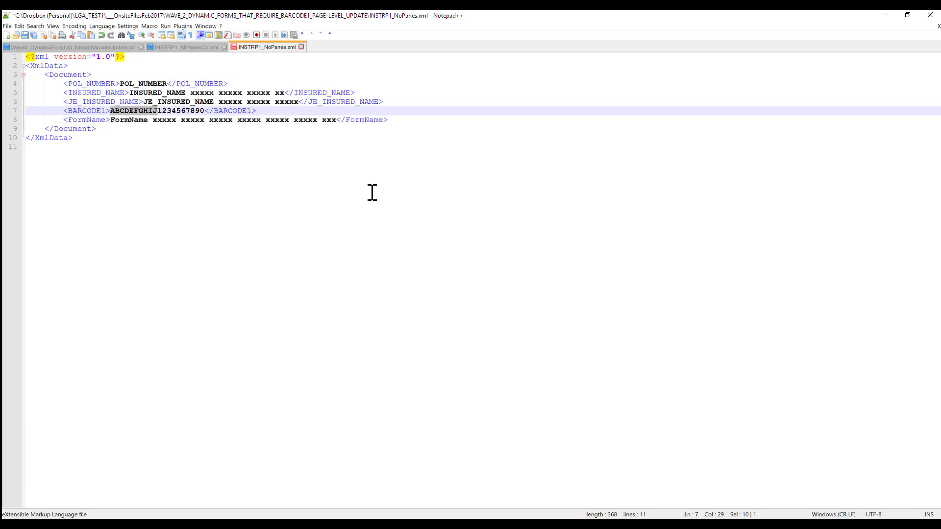
text(OIUODIUFOIU)
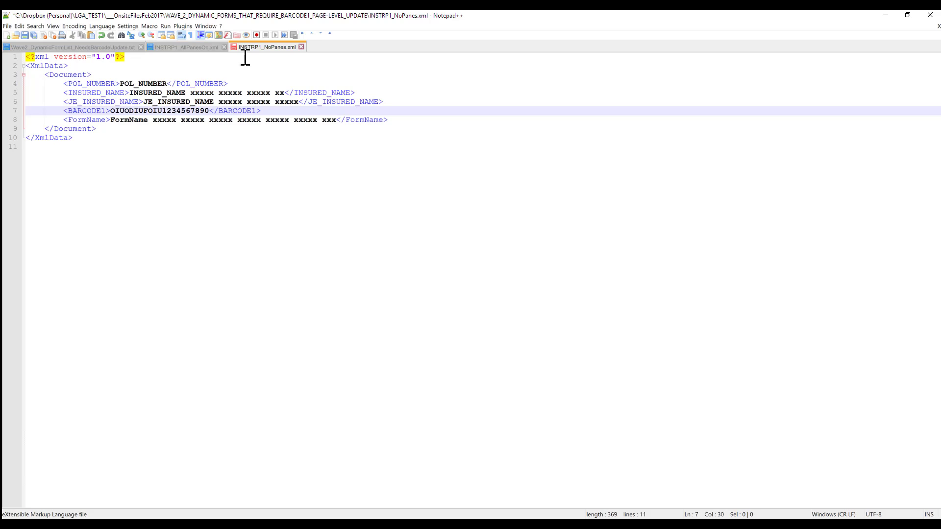
click(25, 35)
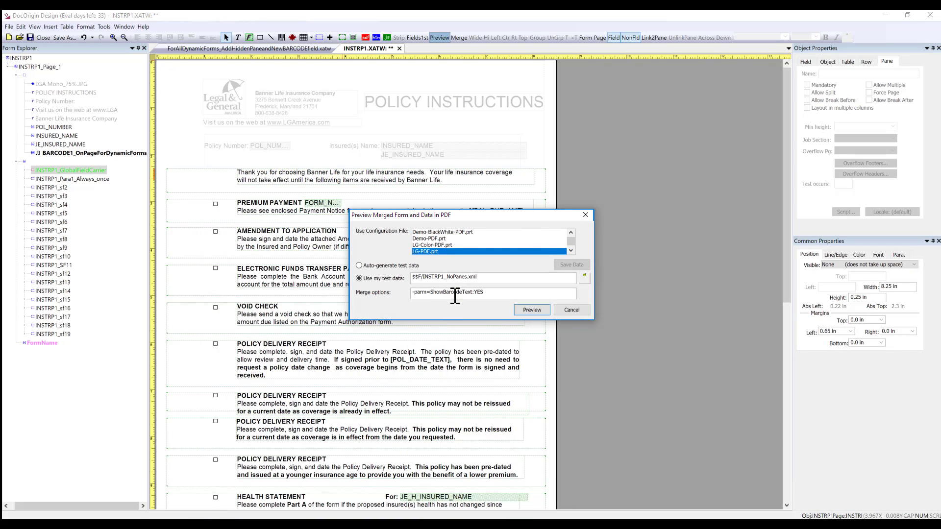
- Merge the form with INSTRP1_NoPanes.xml into the INSTRP1_1.pdf preview
click(533, 313)
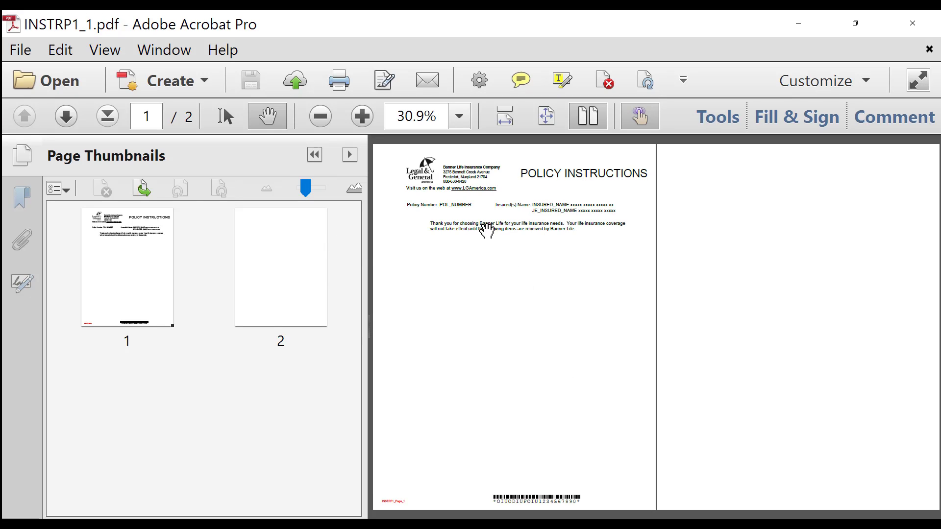
click(274, 284)
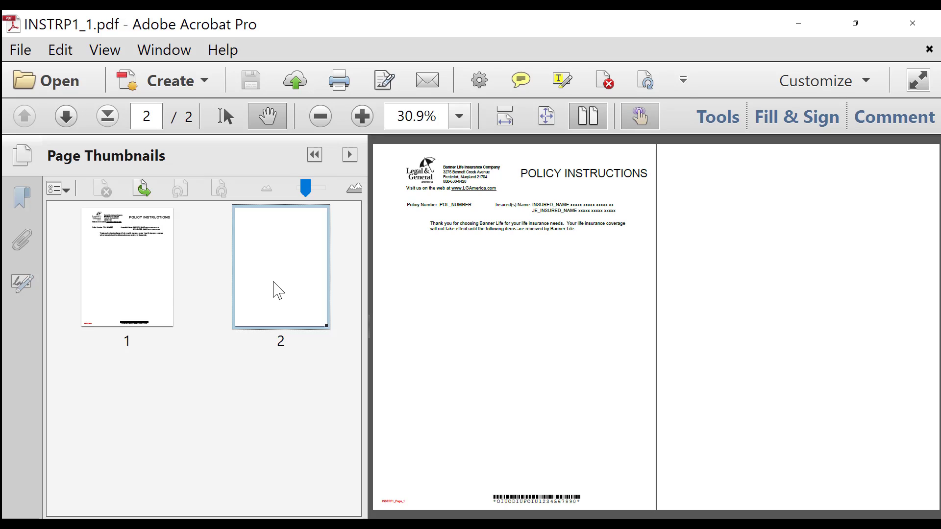
click(147, 272)
click(238, 279)
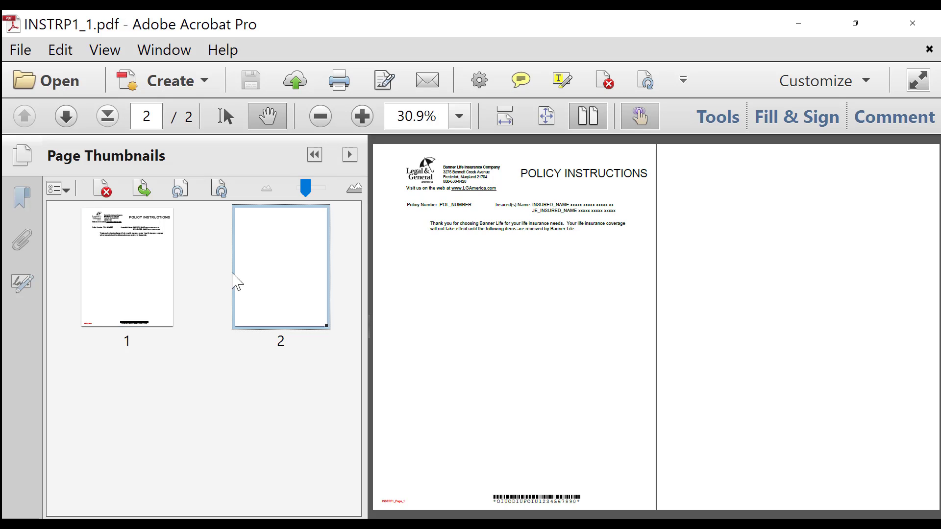
click(164, 275)
click(273, 277)
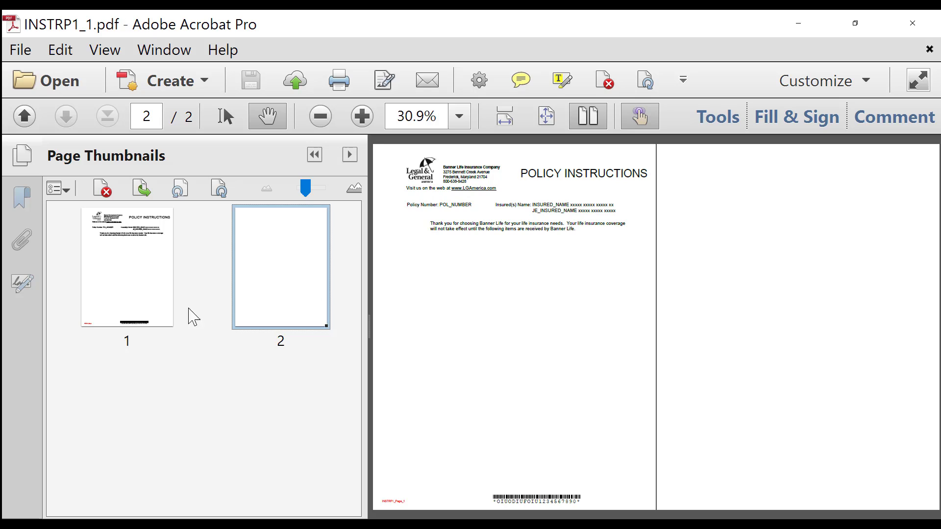
click(130, 296)
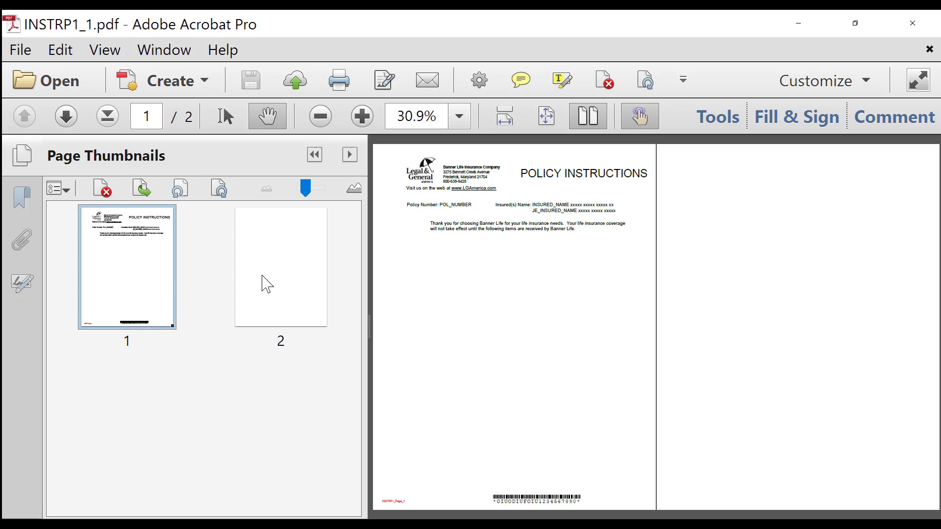
click(267, 282)
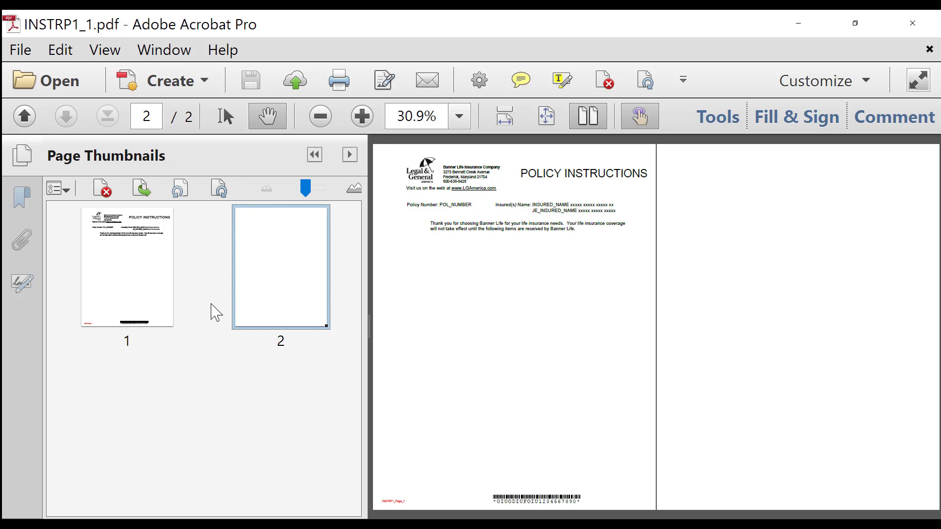
- Minimize Acrobat, save the INSTRP1 form, and select INSTRP1_AllPanesOn.xml in the data file browser
click(799, 25)
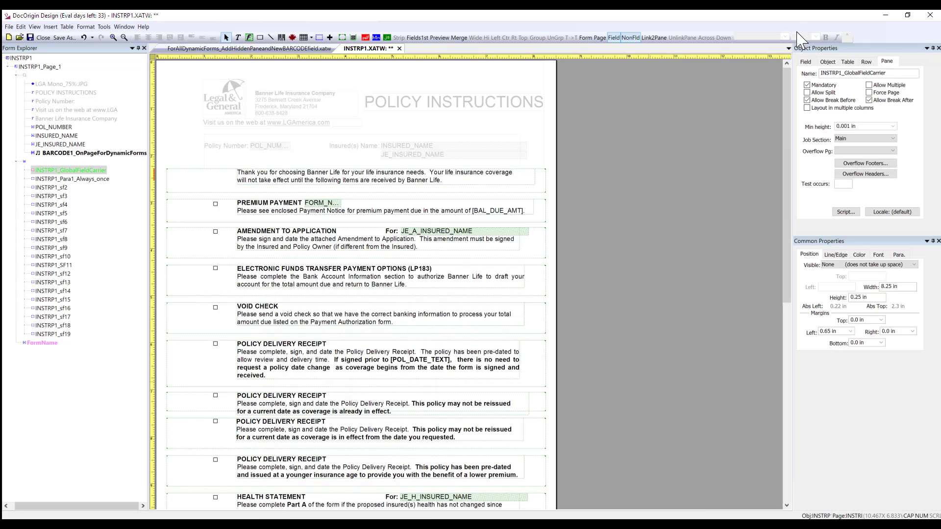
click(31, 38)
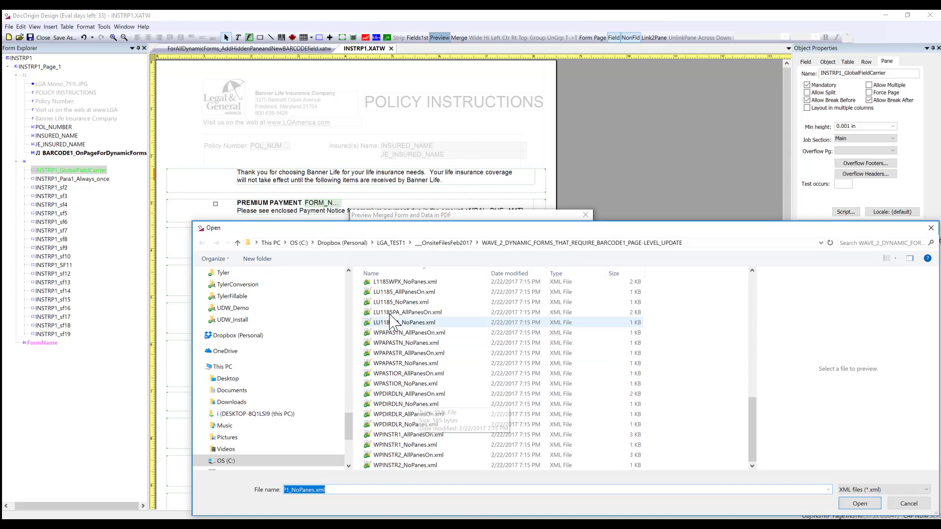
scroll(396, 327, up, 1)
scroll(397, 323, up, 2)
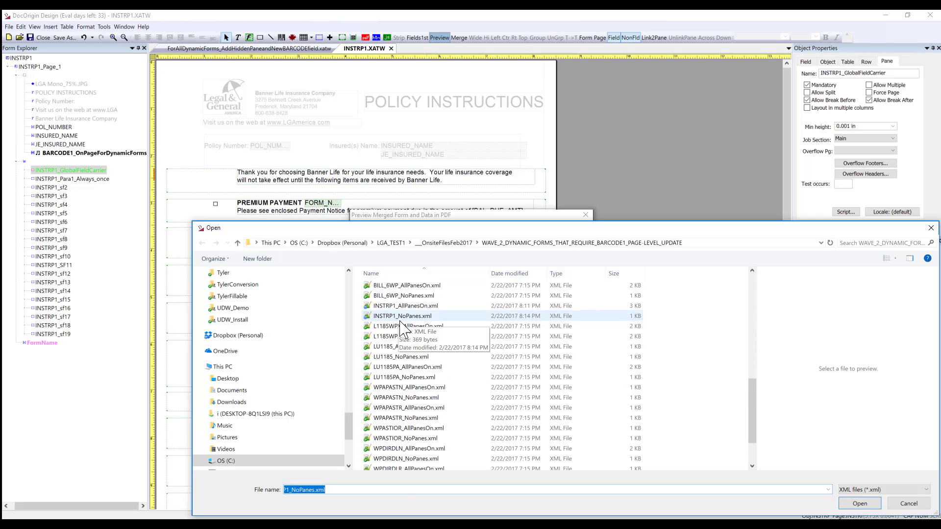
click(401, 308)
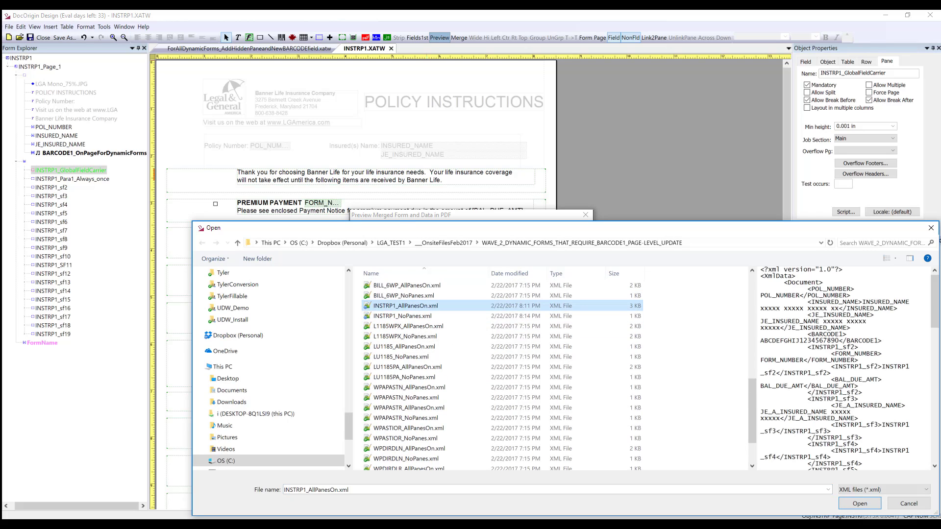
right_click(402, 307)
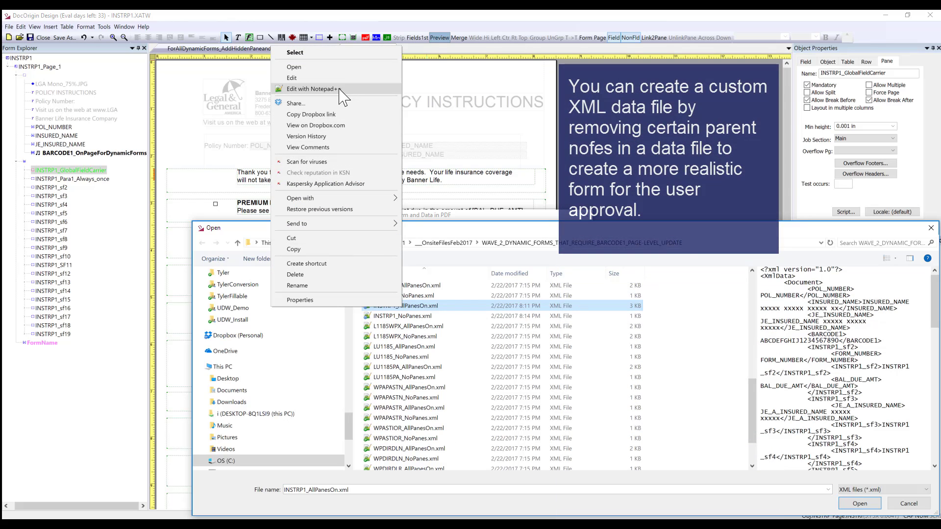
- Open INSTRP1_AllPanesOn.xml in Notepad++ and save a copy as INSTRP1_SF2-4-6-8.xml
click(339, 90)
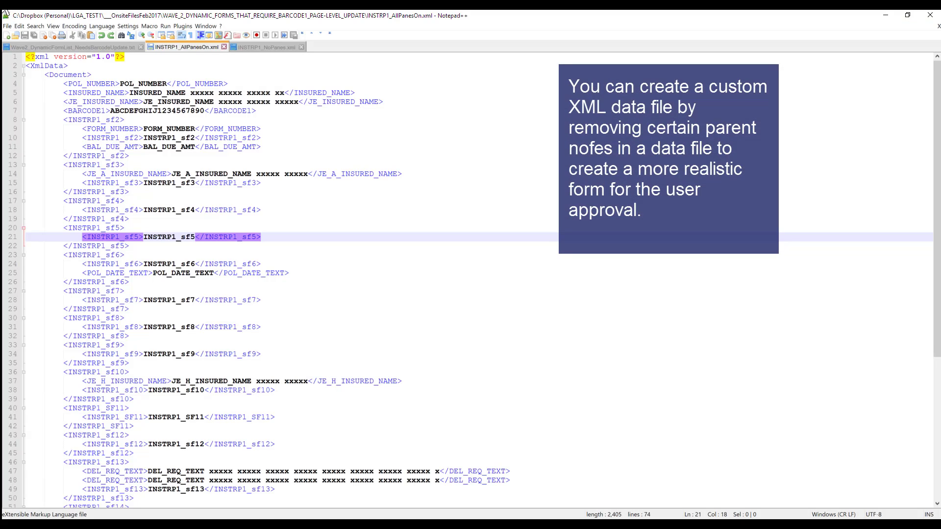
click(19, 26)
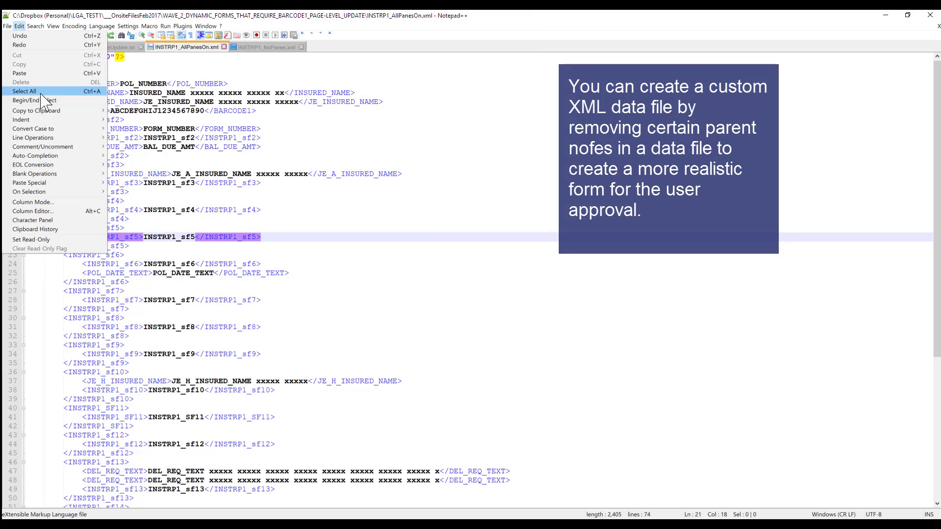
click(7, 26)
click(22, 93)
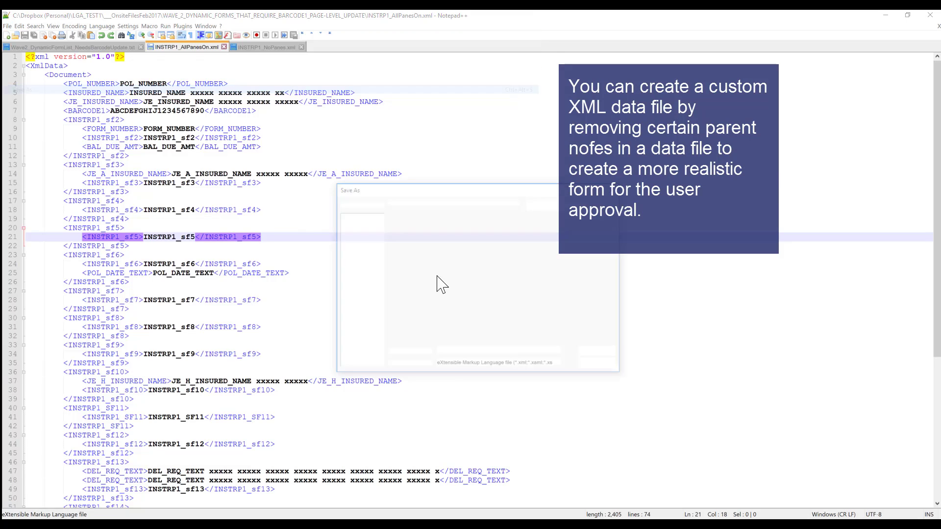
key(End)
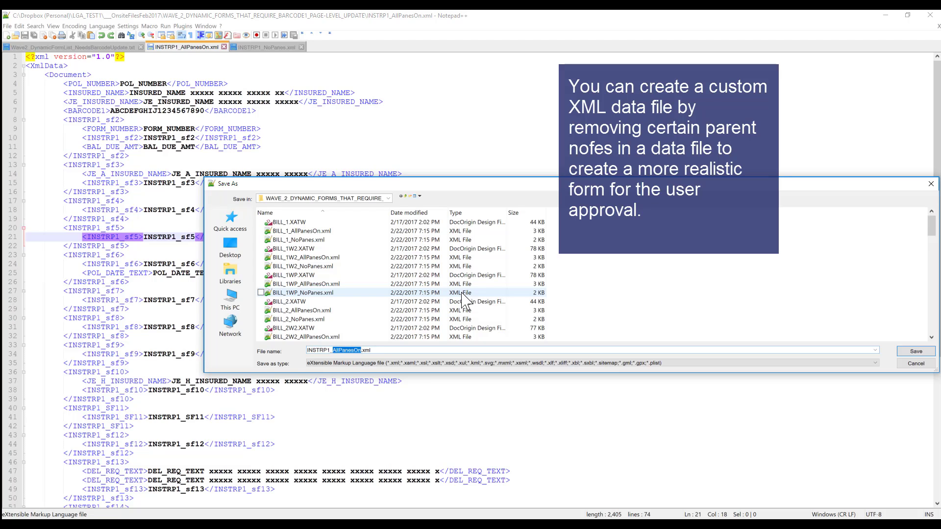
text(SF2-4-6-8)
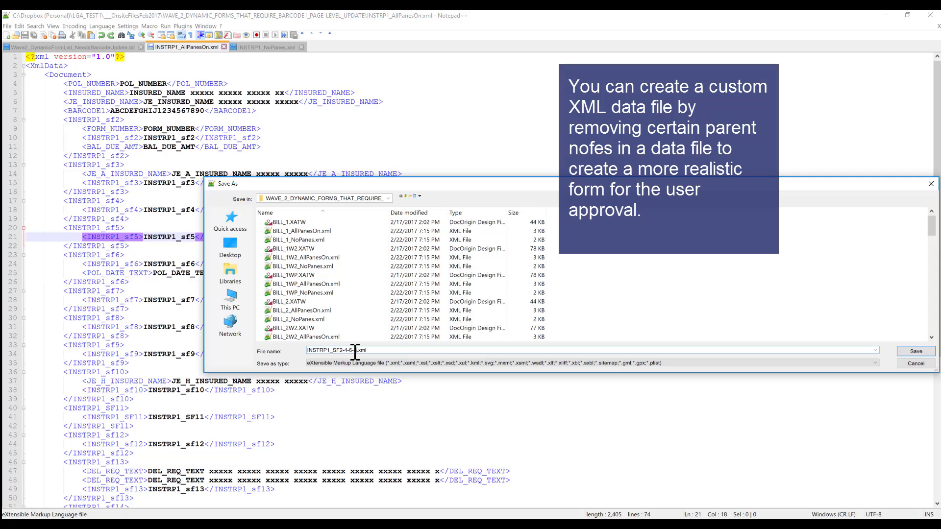
click(915, 351)
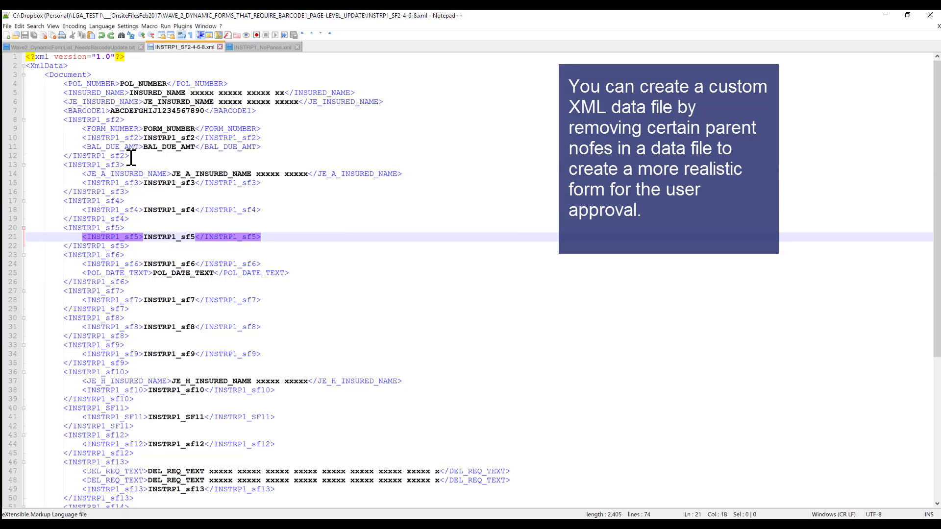
- Delete the INSTRP1_sf3 block and the INSTRP1_sf9 through sf19 blocks
click(116, 165)
drag(135, 159, 243, 463)
key(Delete)
key(Delete)
key(Delete)
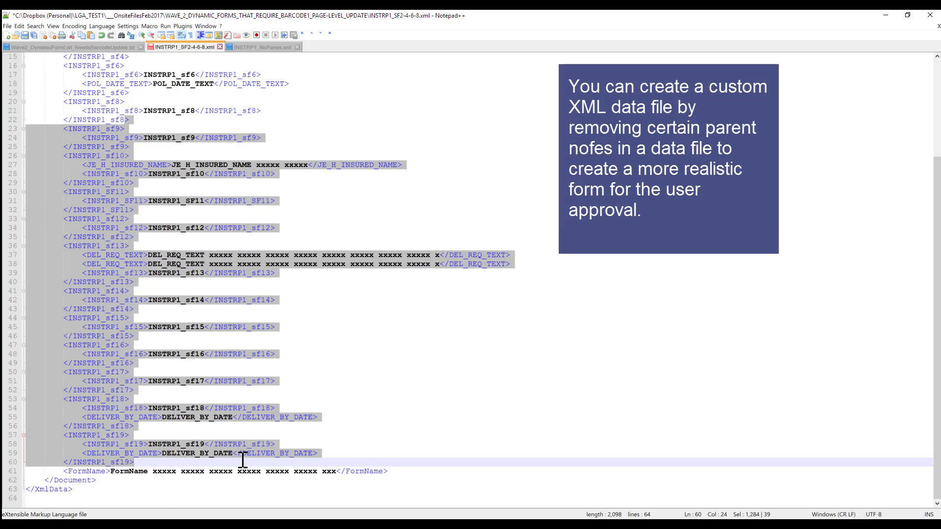
key(Delete)
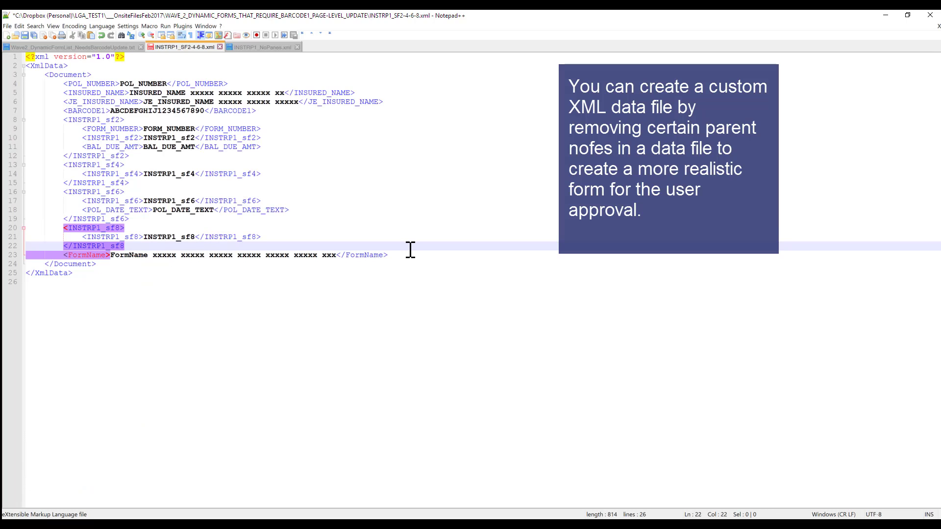
- Repair the broken INSTRP1_sf8 closing tag by adding the missing '>'
drag(410, 251, 404, 246)
click(405, 264)
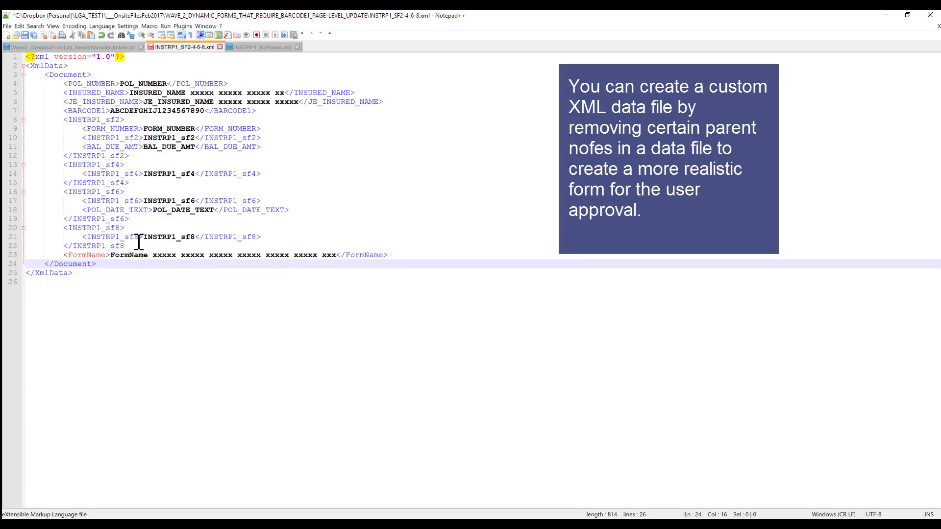
drag(139, 240, 139, 252)
click(170, 250)
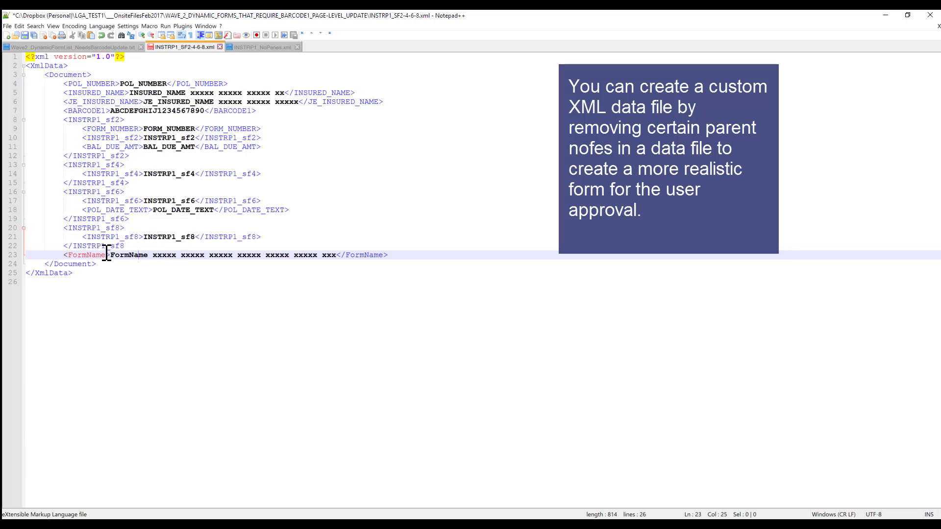
click(128, 249)
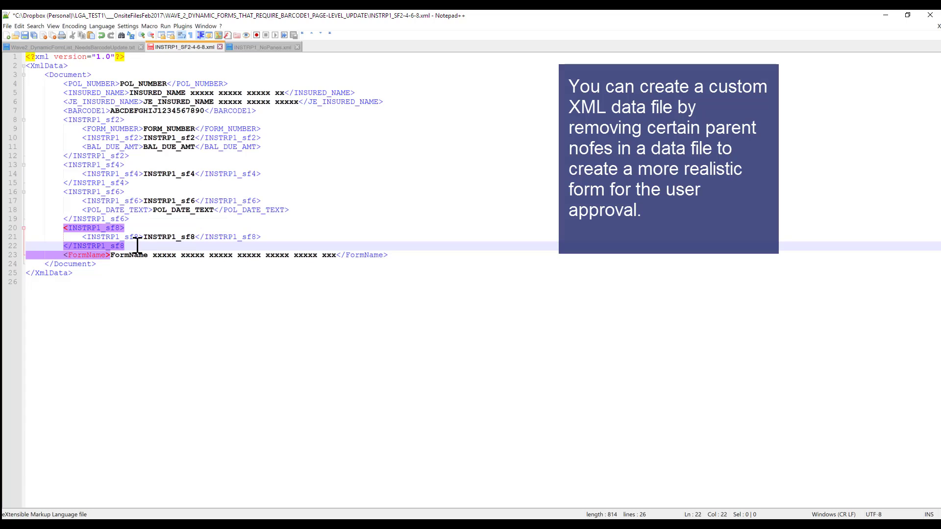
text(>)
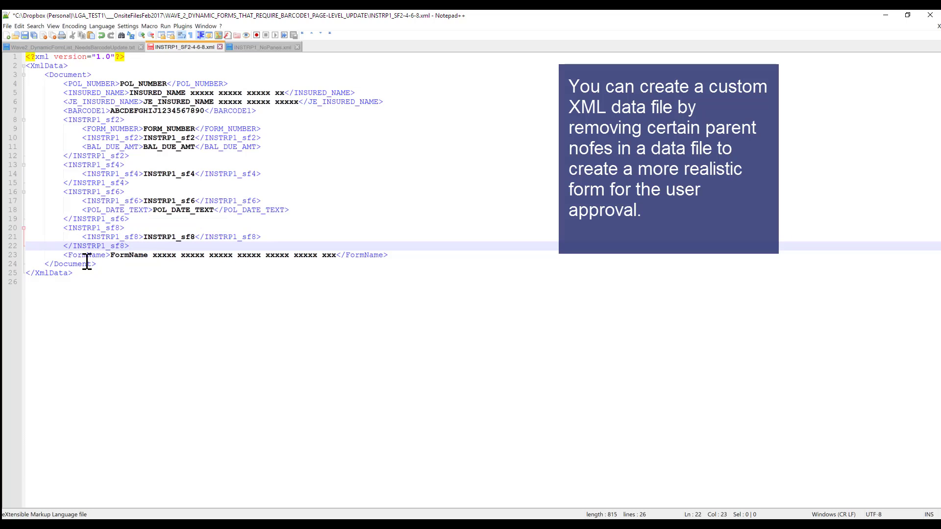
- Remove the FormName line and outdent the closing </Document> tag
drag(64, 255, 346, 260)
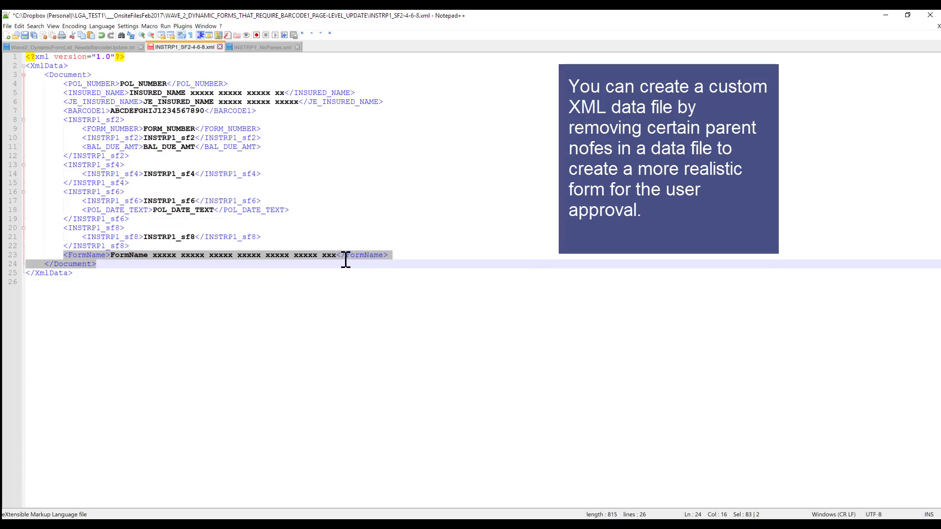
drag(404, 262, 403, 254)
key(Delete)
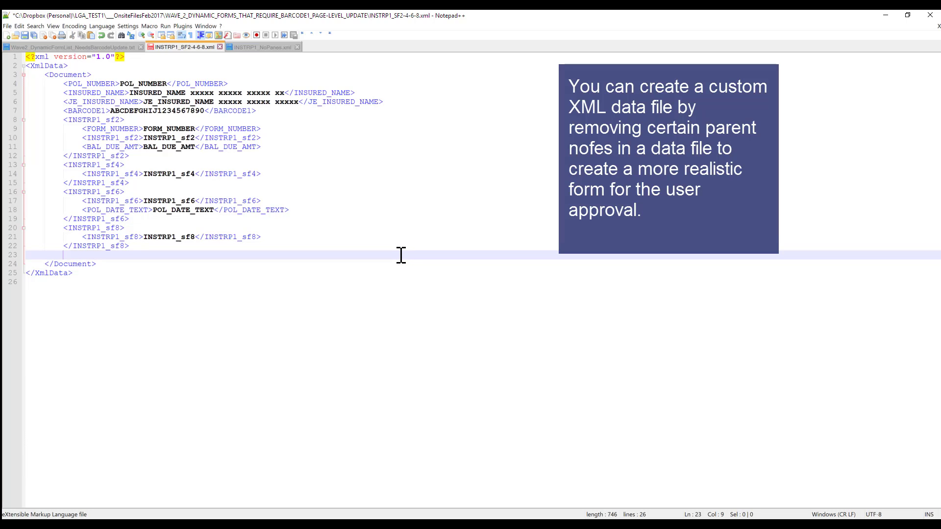
key(Delete)
key(Delete)
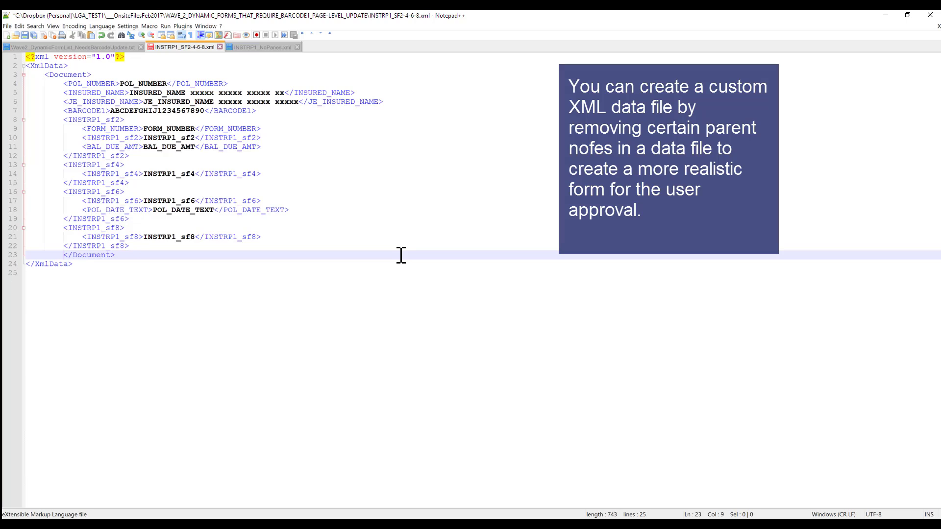
key(BackSpace)
- Check the remaining sf2, sf4, sf6 and sf8 elements and save the XML file
drag(118, 237, 114, 238)
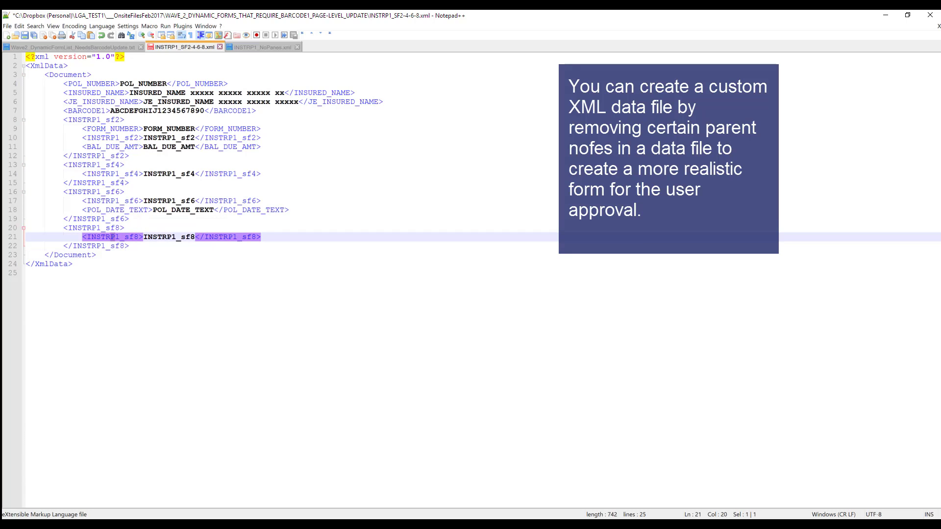
click(124, 246)
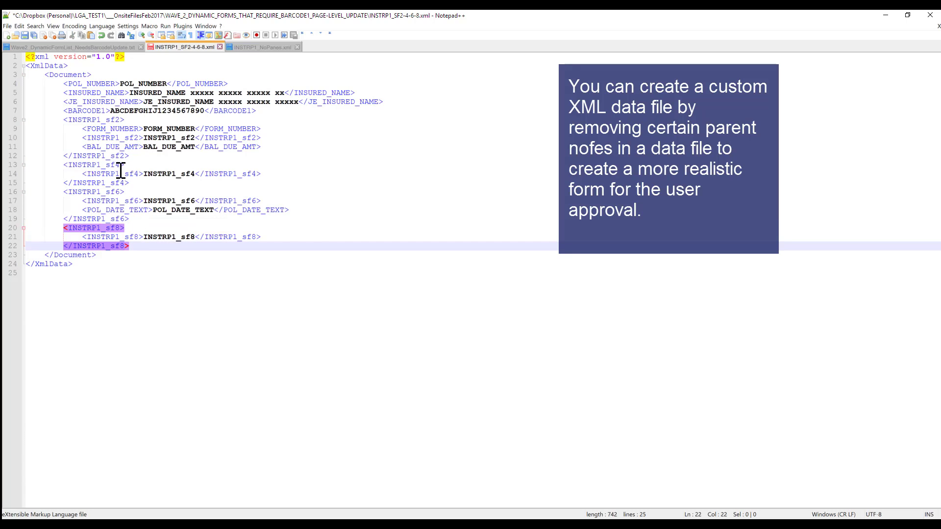
click(111, 127)
click(118, 182)
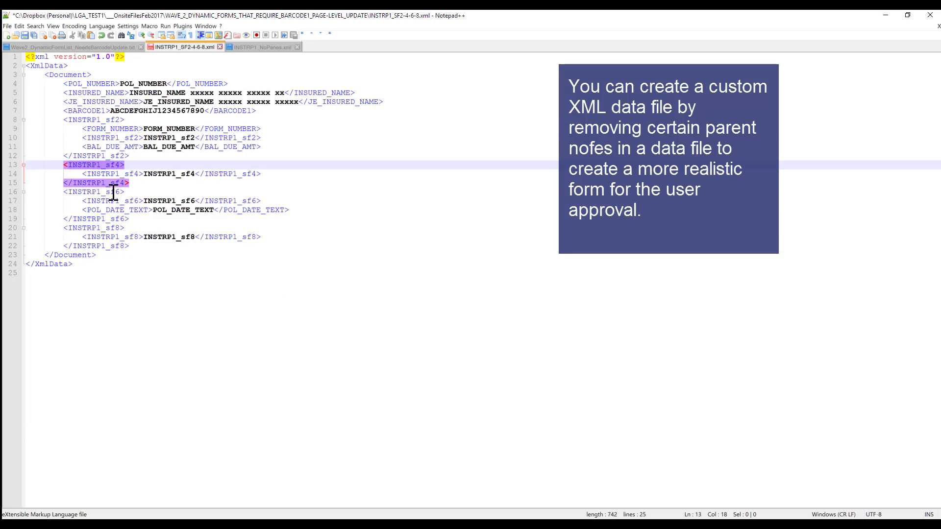
click(117, 219)
click(116, 228)
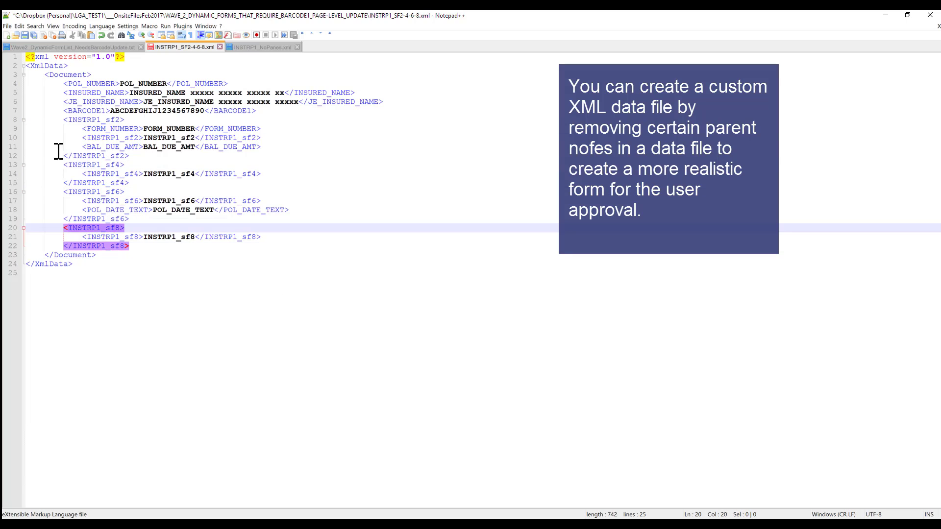
click(24, 35)
- Leave Notepad++ and dismiss DocOrigin's file-open and merged-preview dialogs
click(885, 15)
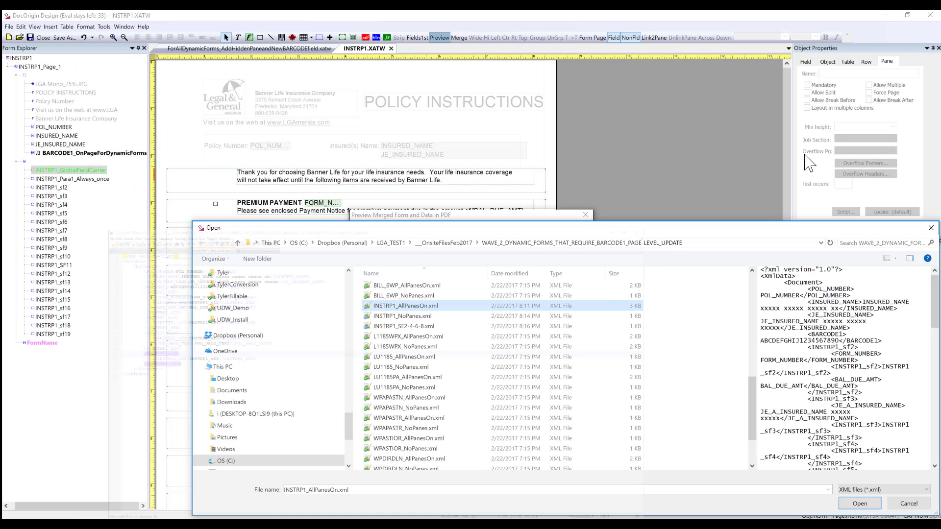
click(908, 503)
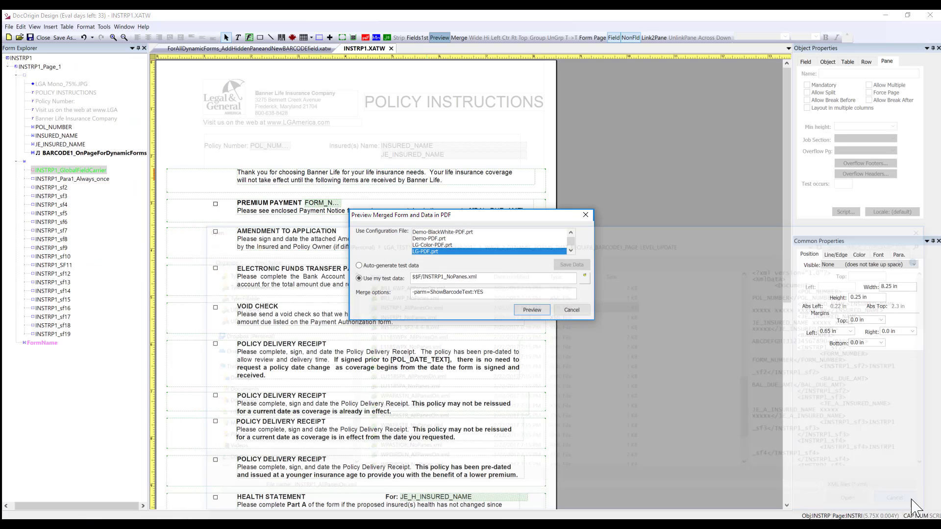
click(571, 309)
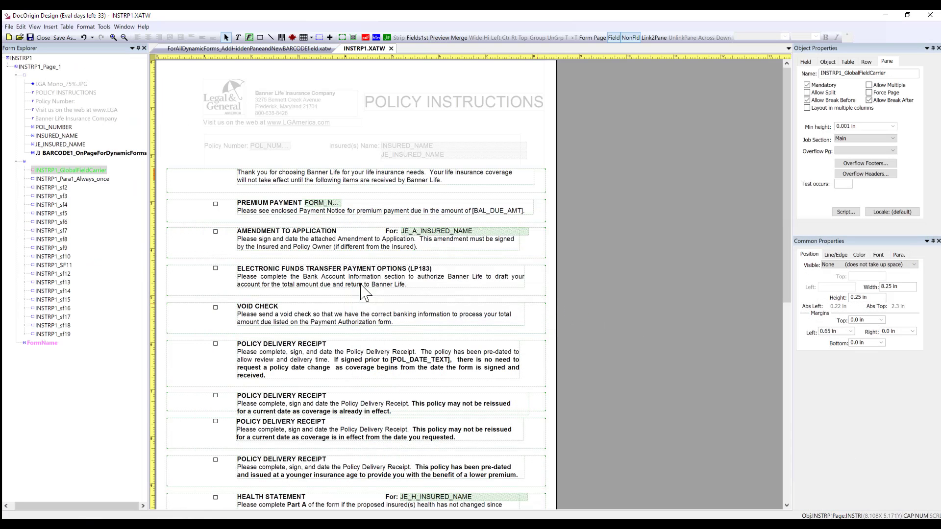
- Give panes INSTRP1_sf2, sf4, sf6 and sf8 a light green background and save the form
click(51, 188)
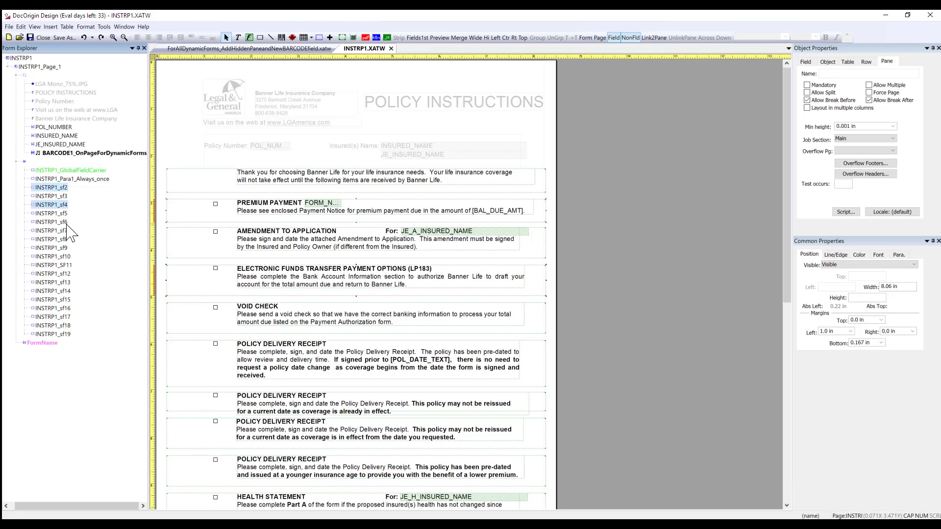
ctrl+click(67, 222)
ctrl+click(64, 240)
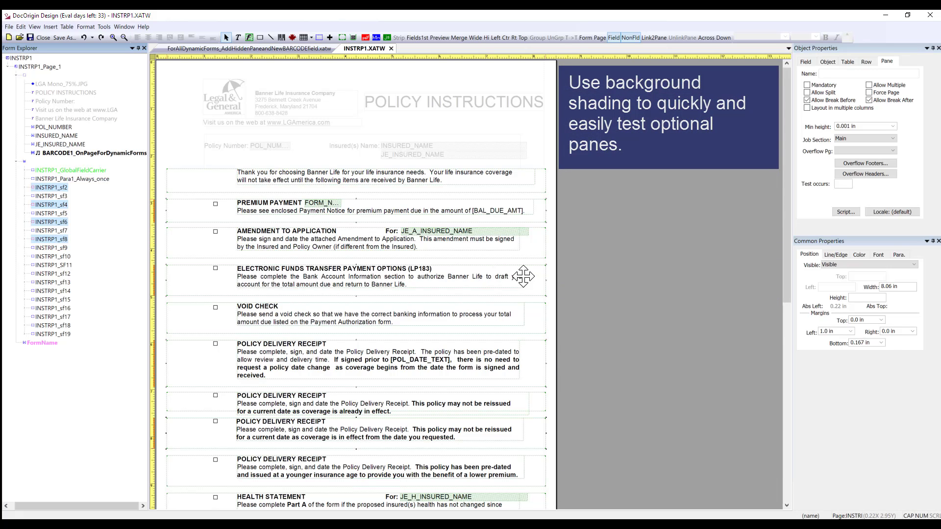
click(858, 255)
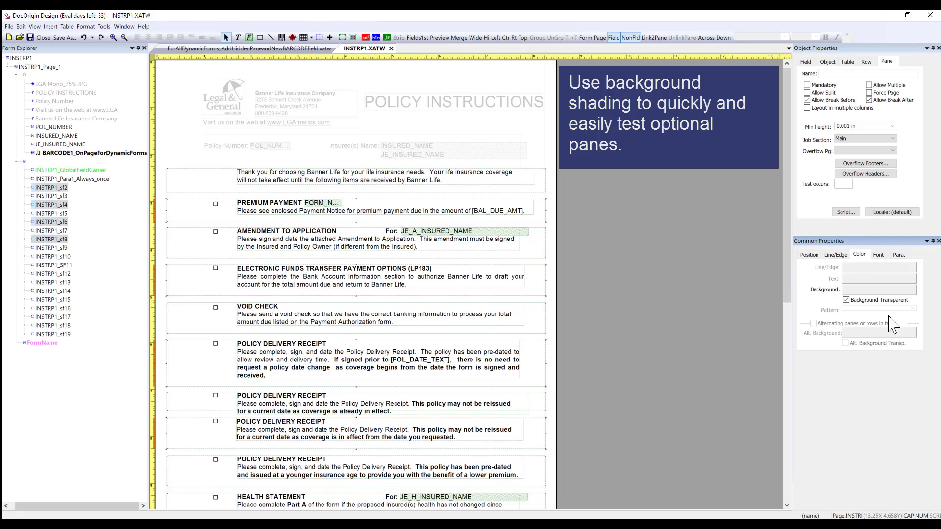
click(881, 290)
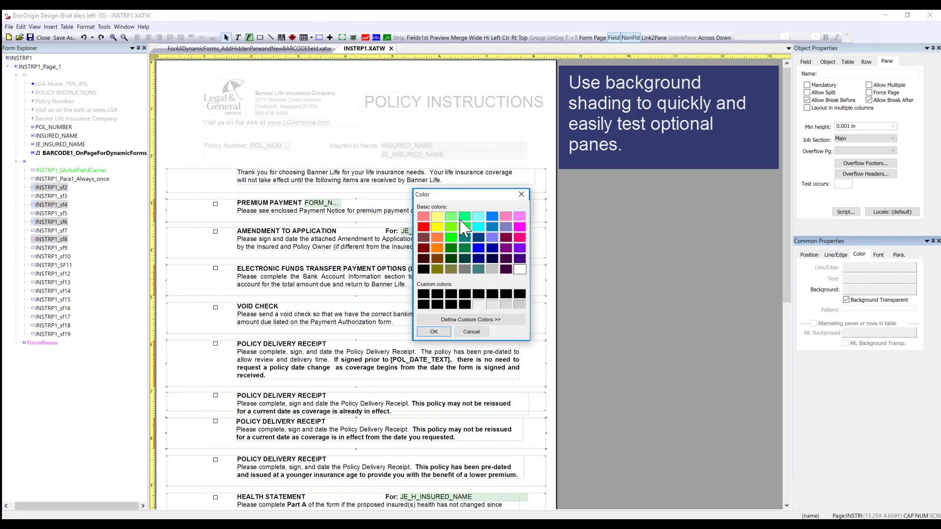
click(434, 331)
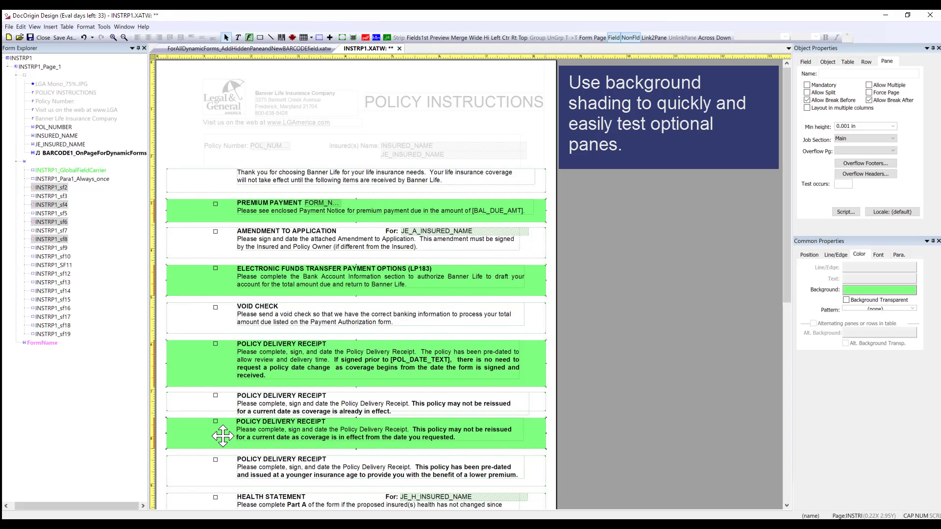
click(30, 37)
- Generate the merged PDF preview using INSTRP1_SF2-4-6-8.xml as the test data
click(439, 39)
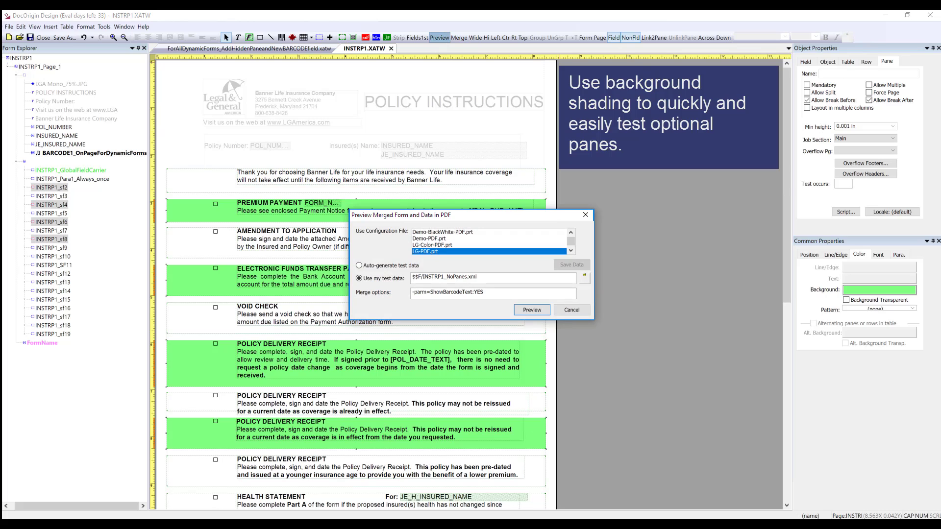
click(584, 277)
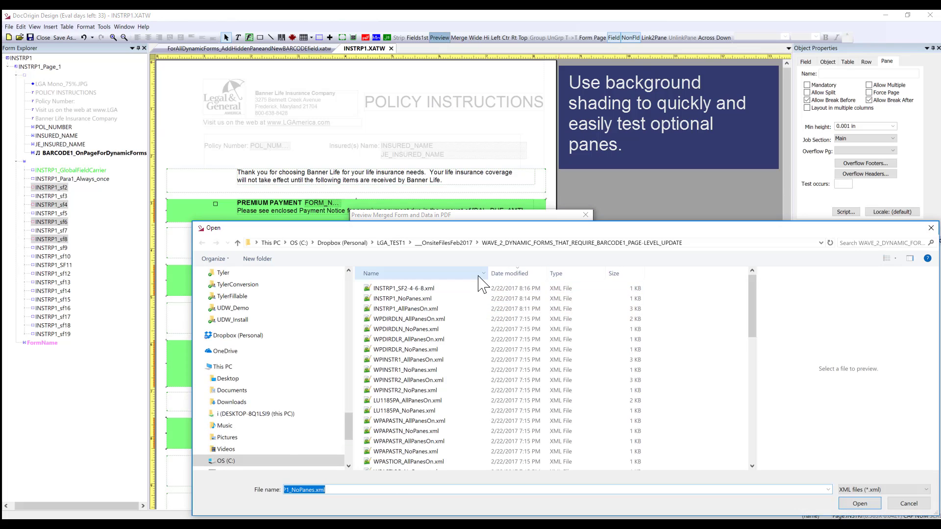
click(431, 289)
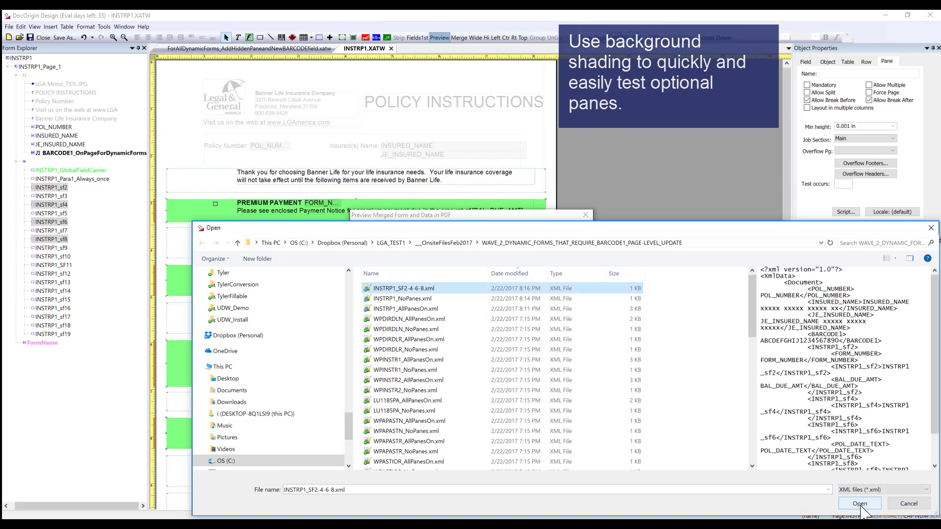
click(860, 504)
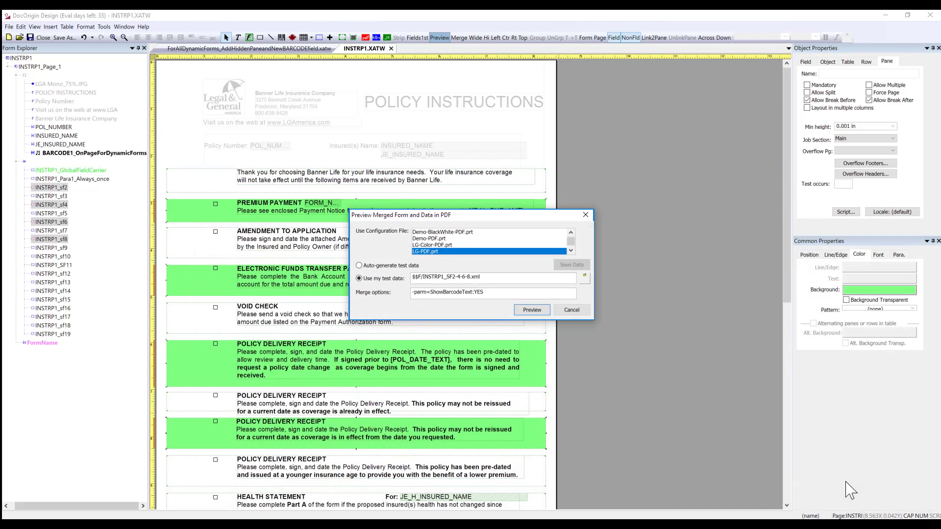
click(531, 310)
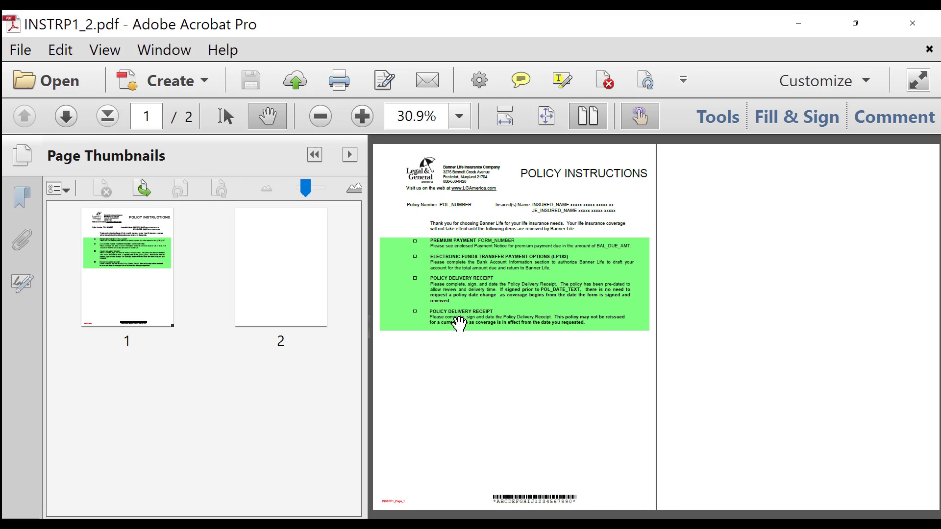
- Minimize the Acrobat window showing INSTRP1_2.pdf to return to DocOrigin Design
click(803, 31)
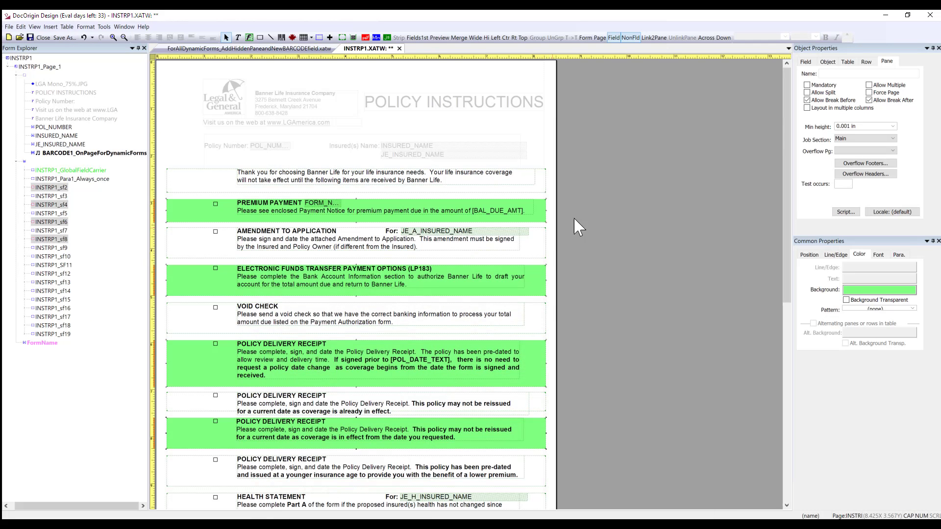
- Make the four panes' backgrounds transparent, save the form, and regenerate the PDF preview
click(846, 300)
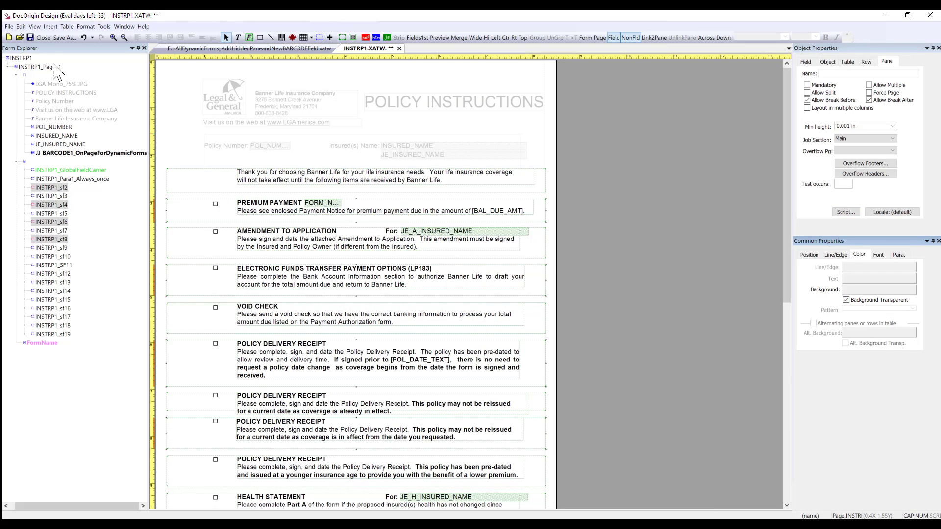
click(30, 37)
click(365, 39)
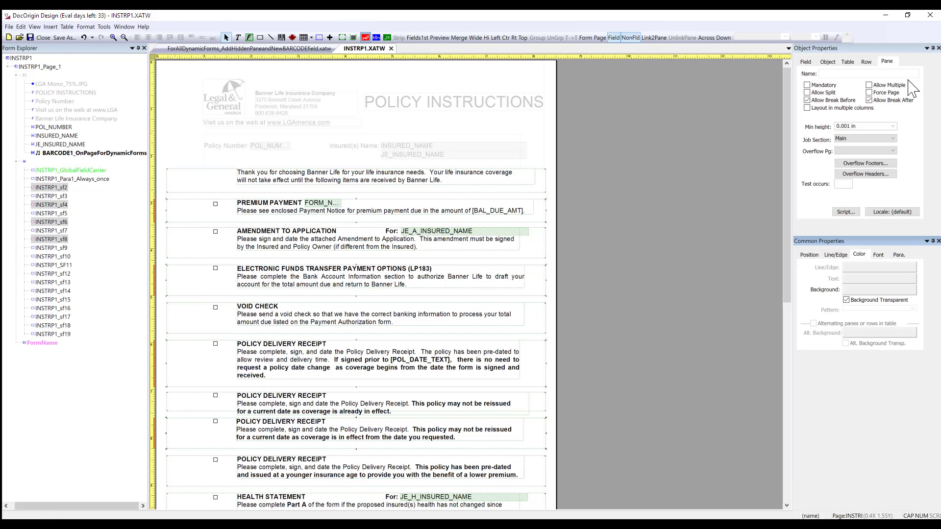